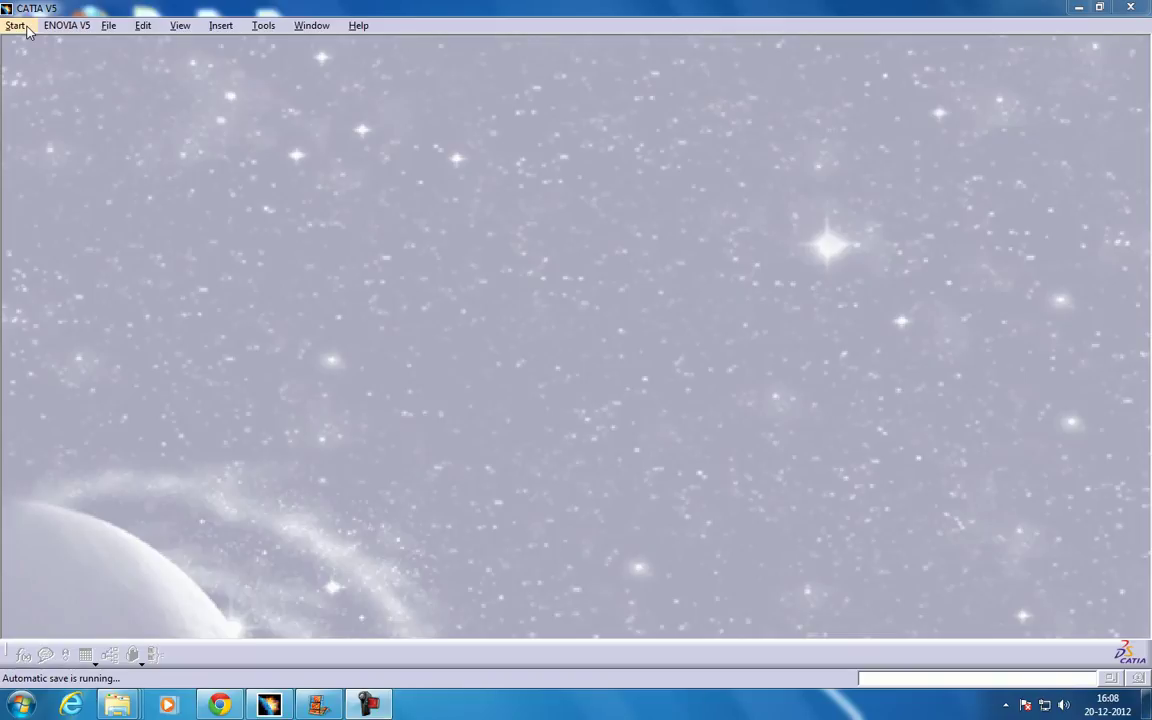
Create a new Part Design part named Part1 with the default settings.
{"action": "left_click", "coordinate": [26, 29]}
{"action": "mouse_move", "coordinate": [85, 68]}
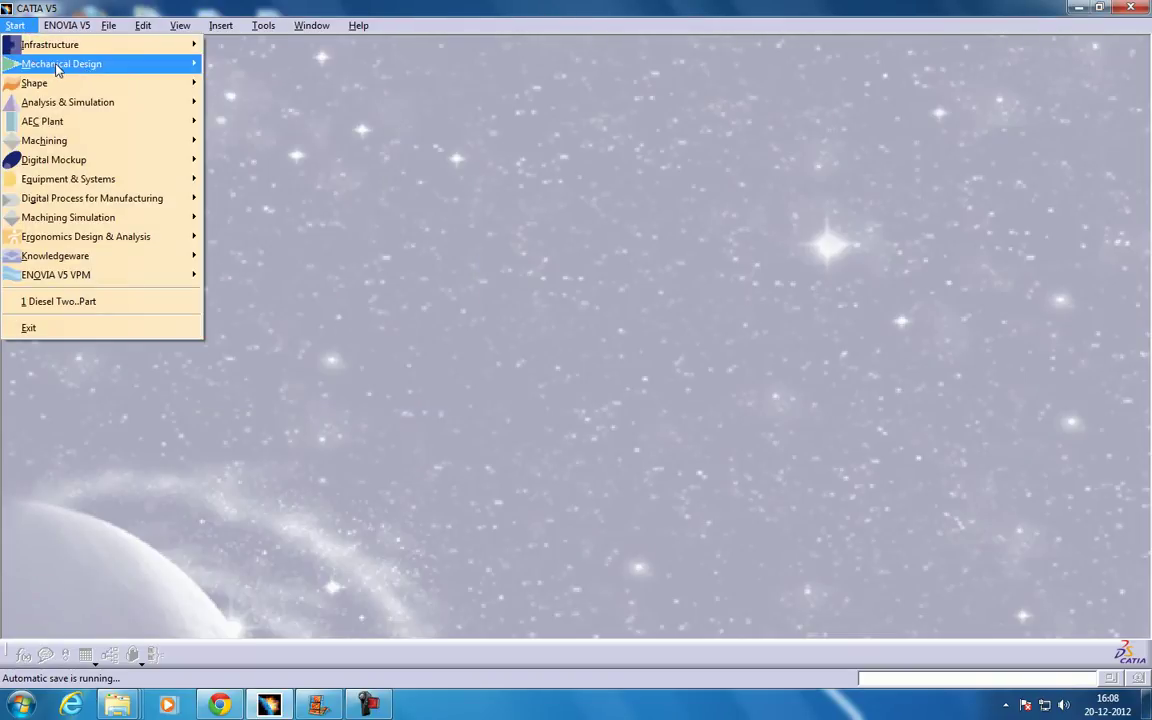
{"action": "left_click", "coordinate": [242, 64]}
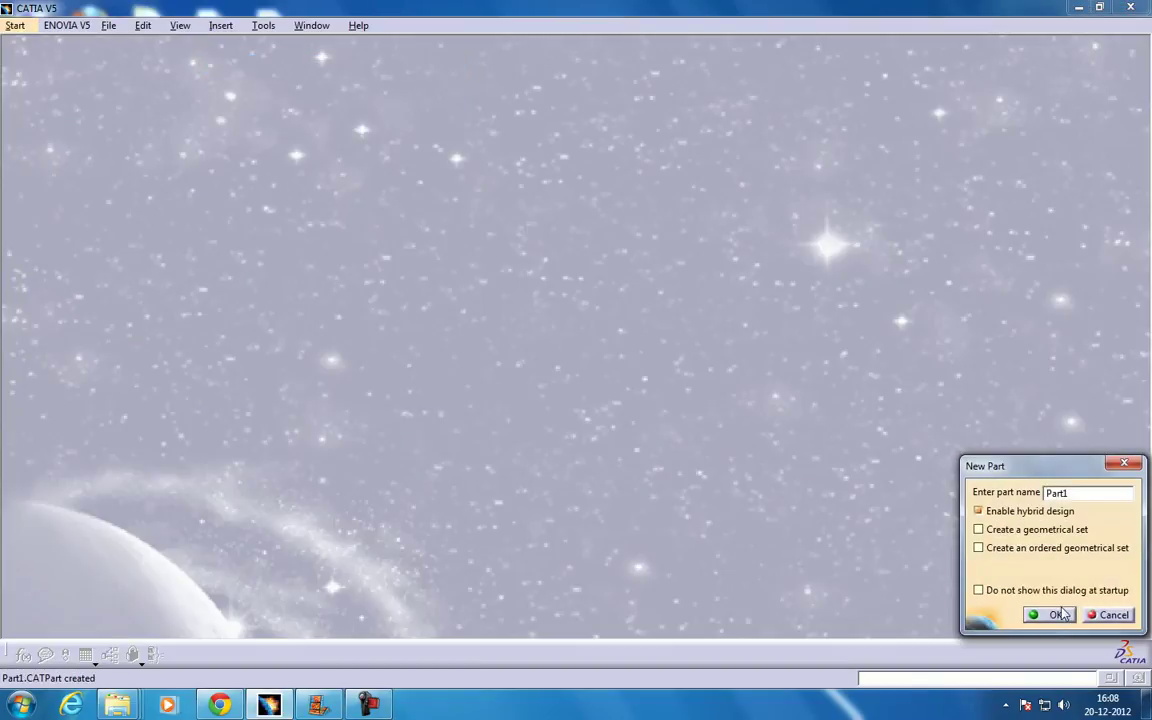
{"action": "left_click", "coordinate": [1064, 614]}
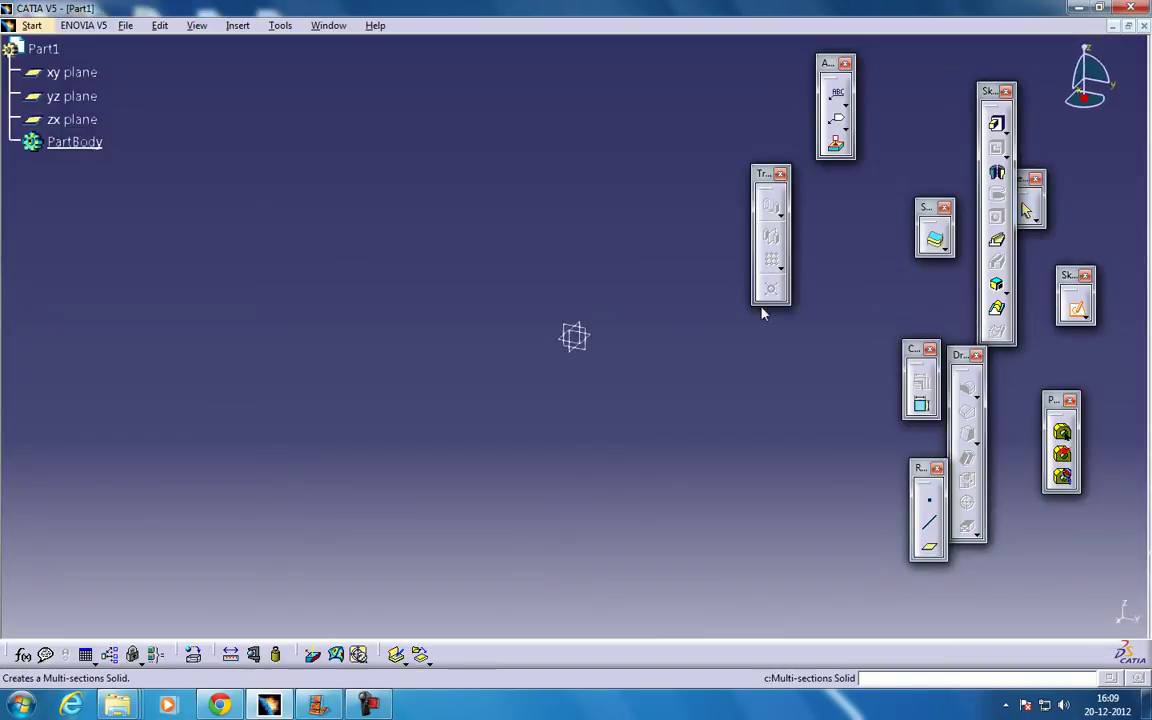
Start a sketch on the yz plane and draw a small rectangle upper right of the origin.
{"action": "left_click", "coordinate": [590, 352]}
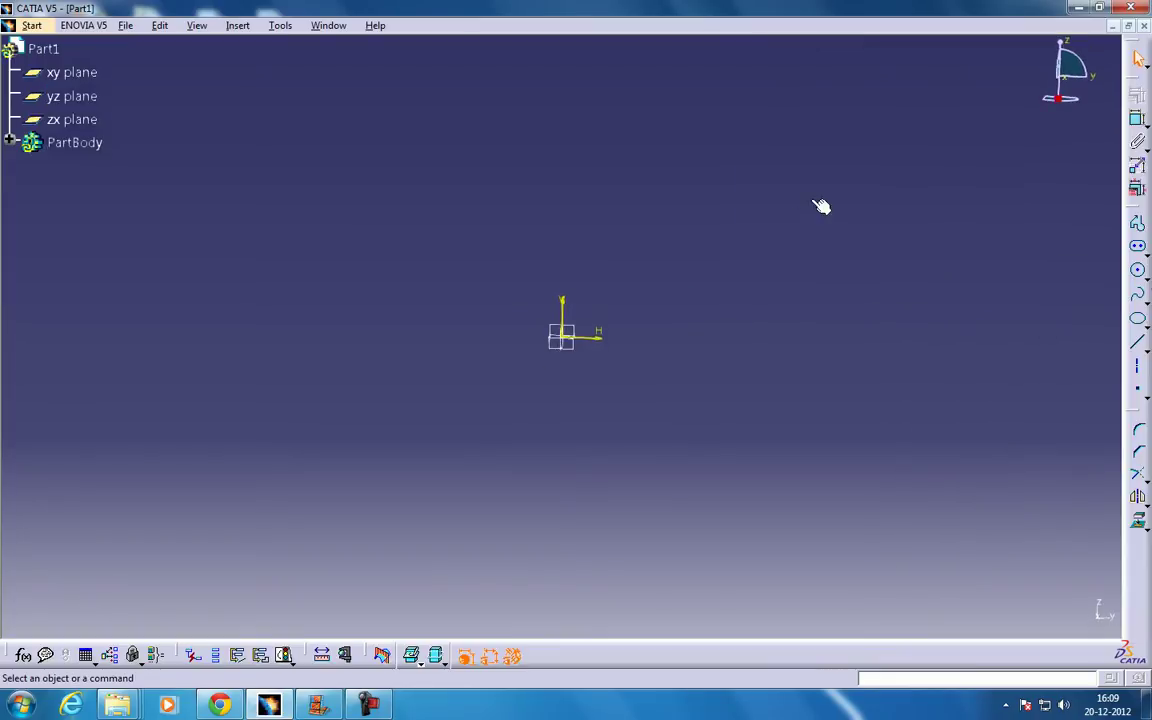
{"action": "left_click", "coordinate": [1145, 250]}
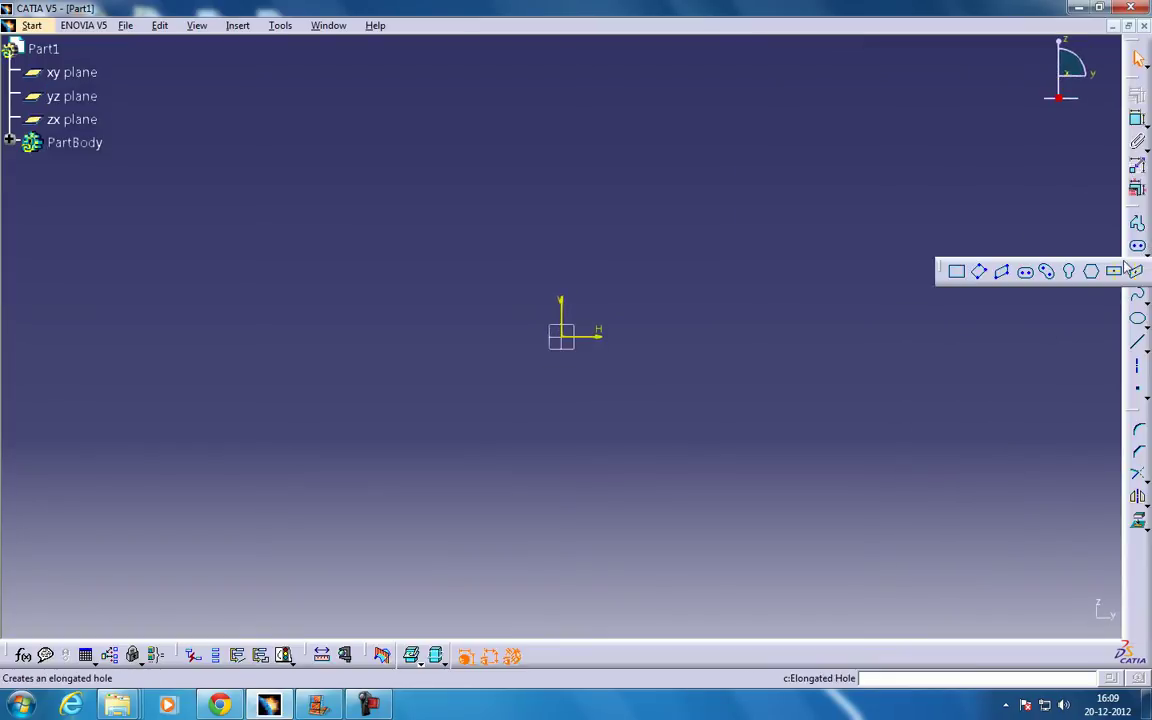
{"action": "left_click", "coordinate": [958, 273]}
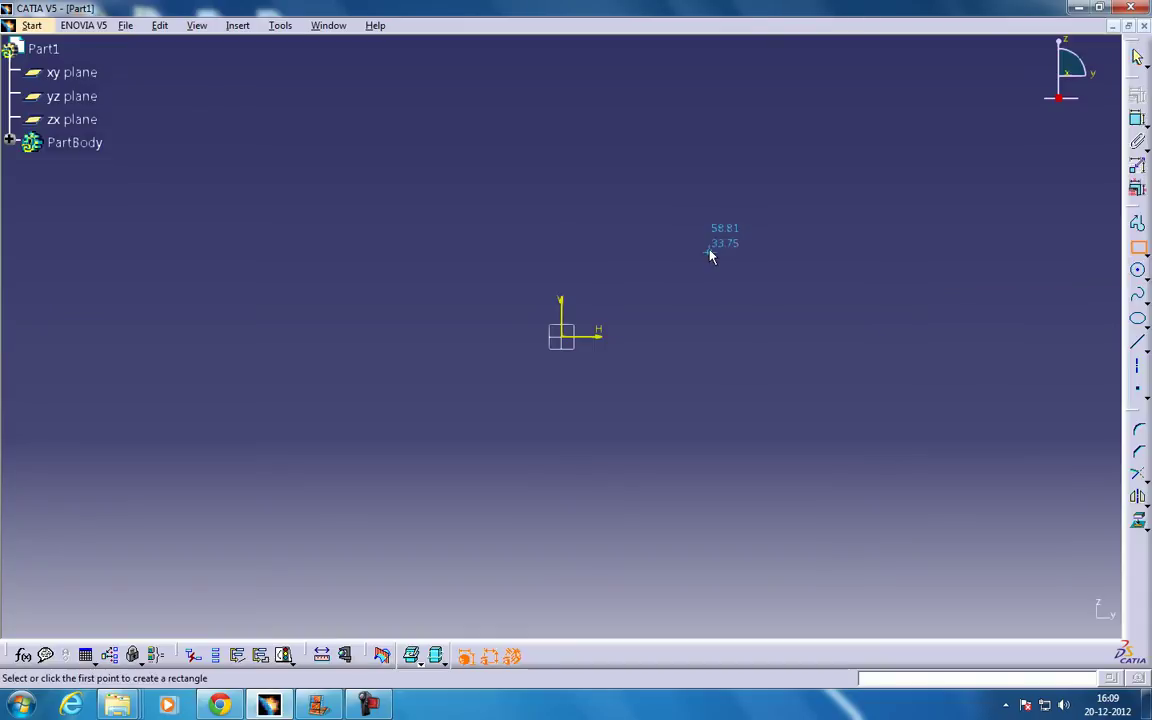
{"action": "left_click", "coordinate": [691, 250]}
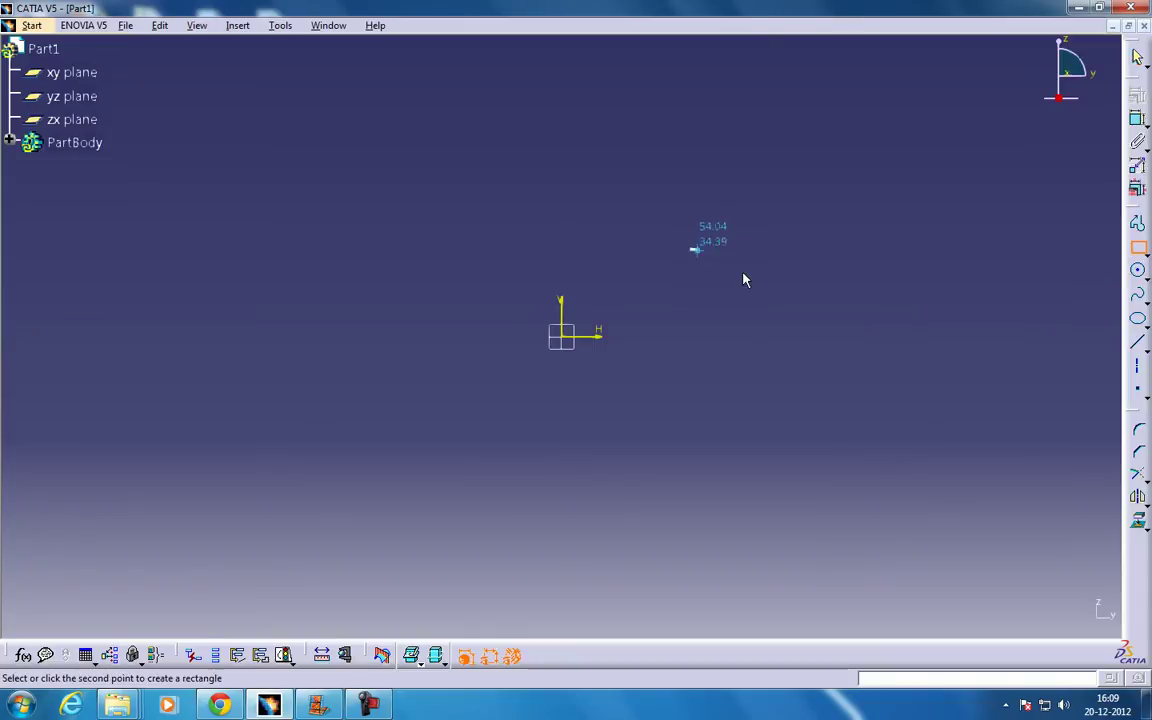
{"action": "left_click", "coordinate": [862, 302]}
Fix the rectangle's points and lines together as one rigid set.
{"action": "left_click", "coordinate": [673, 223]}
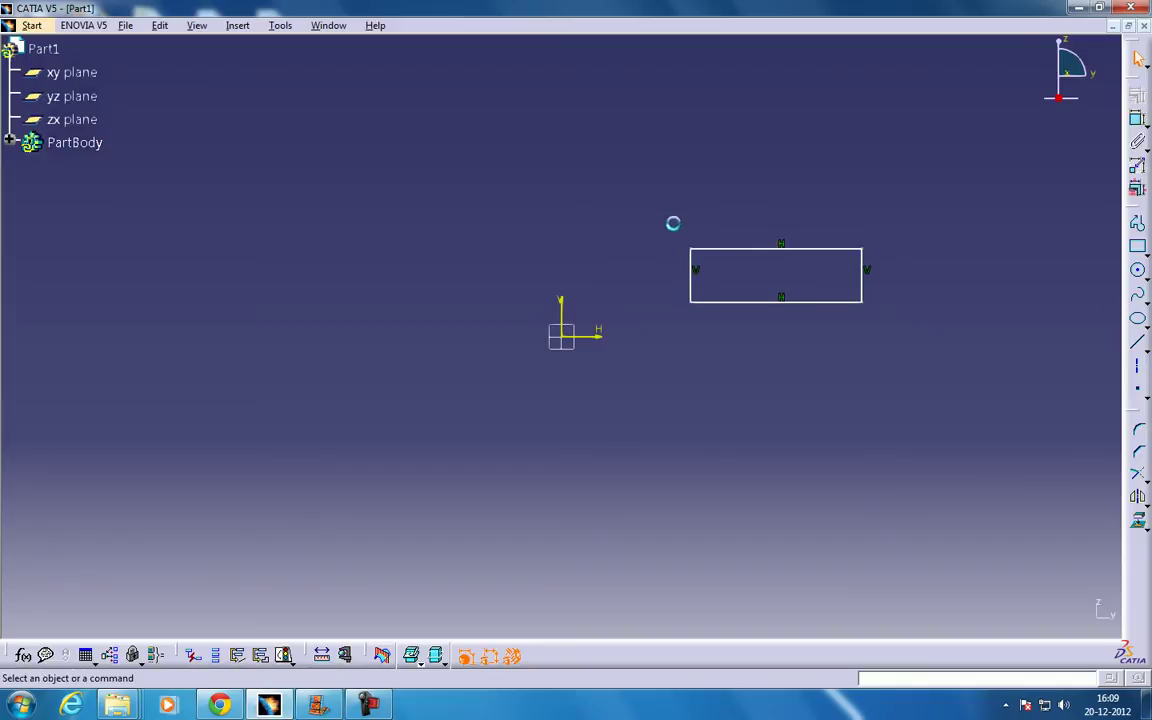
{"action": "left_click_drag", "start_coordinate": [841, 318], "coordinate": [1048, 398]}
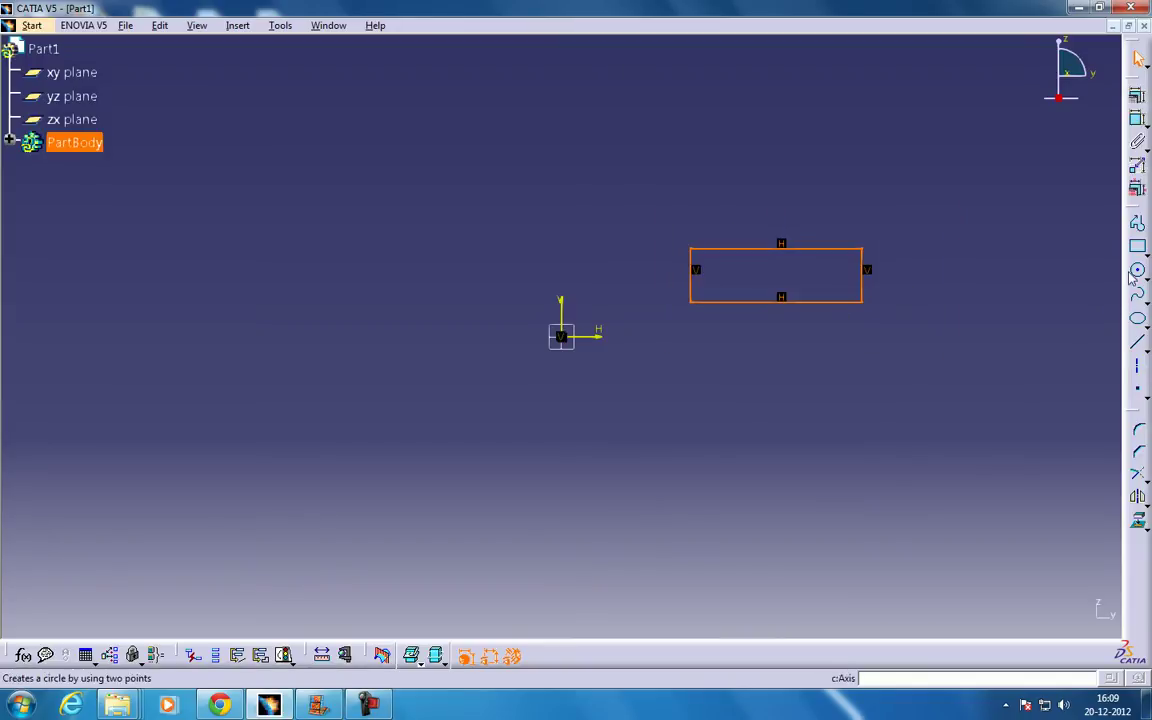
{"action": "left_click", "coordinate": [1137, 142]}
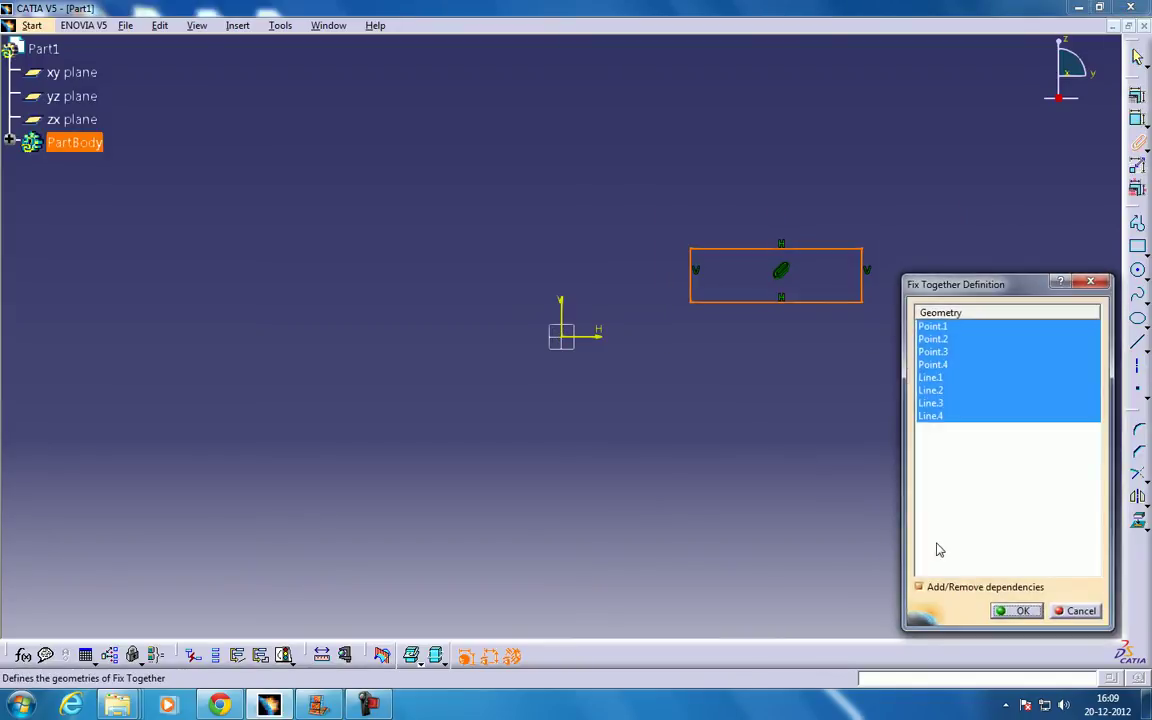
{"action": "left_click", "coordinate": [1019, 612]}
Draw a large rectangle above and another below the small block.
{"action": "left_click", "coordinate": [1137, 247]}
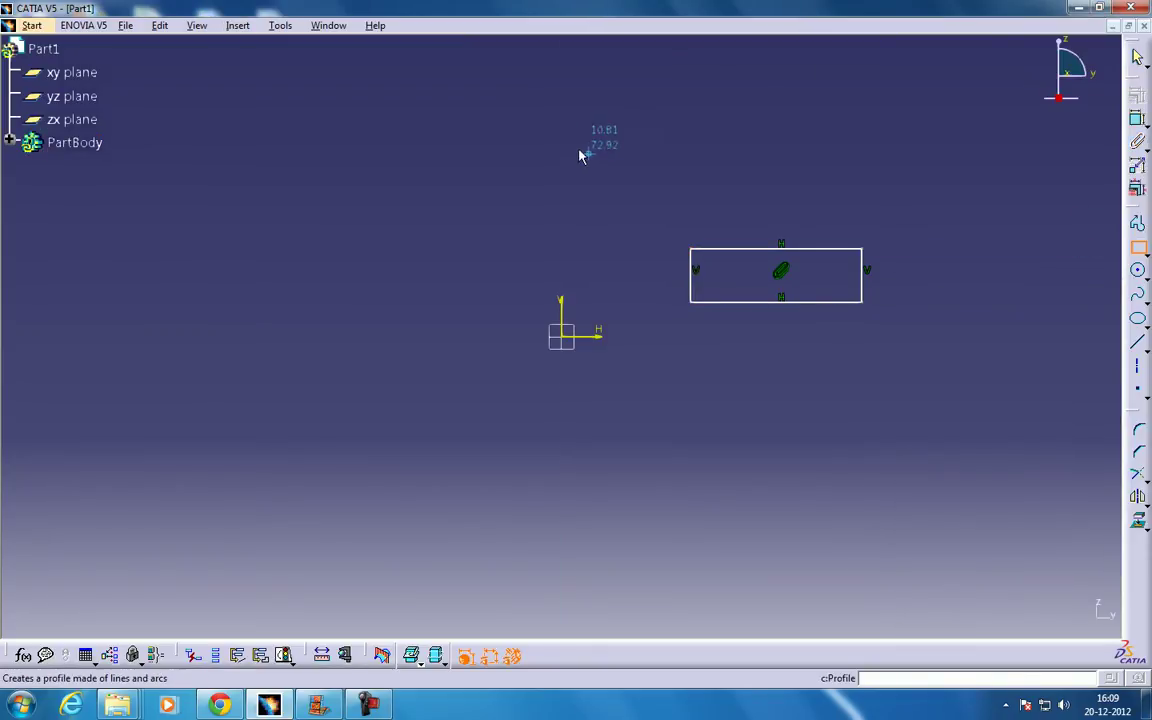
{"action": "left_click", "coordinate": [581, 132]}
{"action": "left_click", "coordinate": [951, 249]}
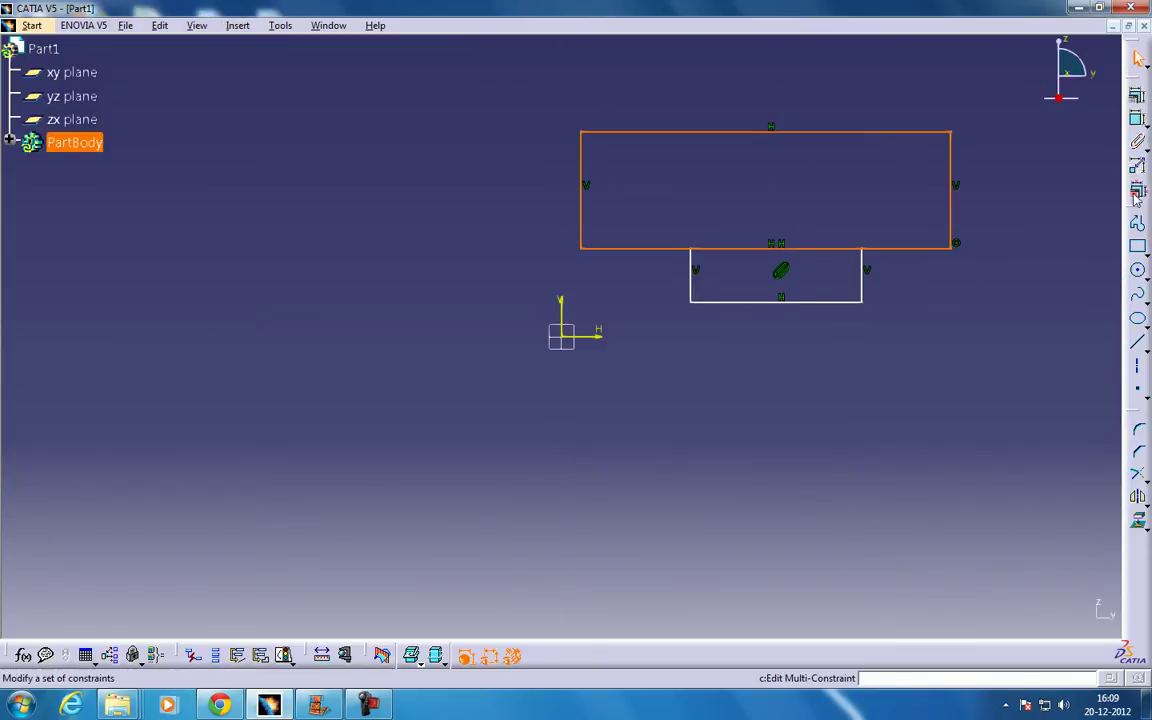
{"action": "left_click", "coordinate": [1137, 247]}
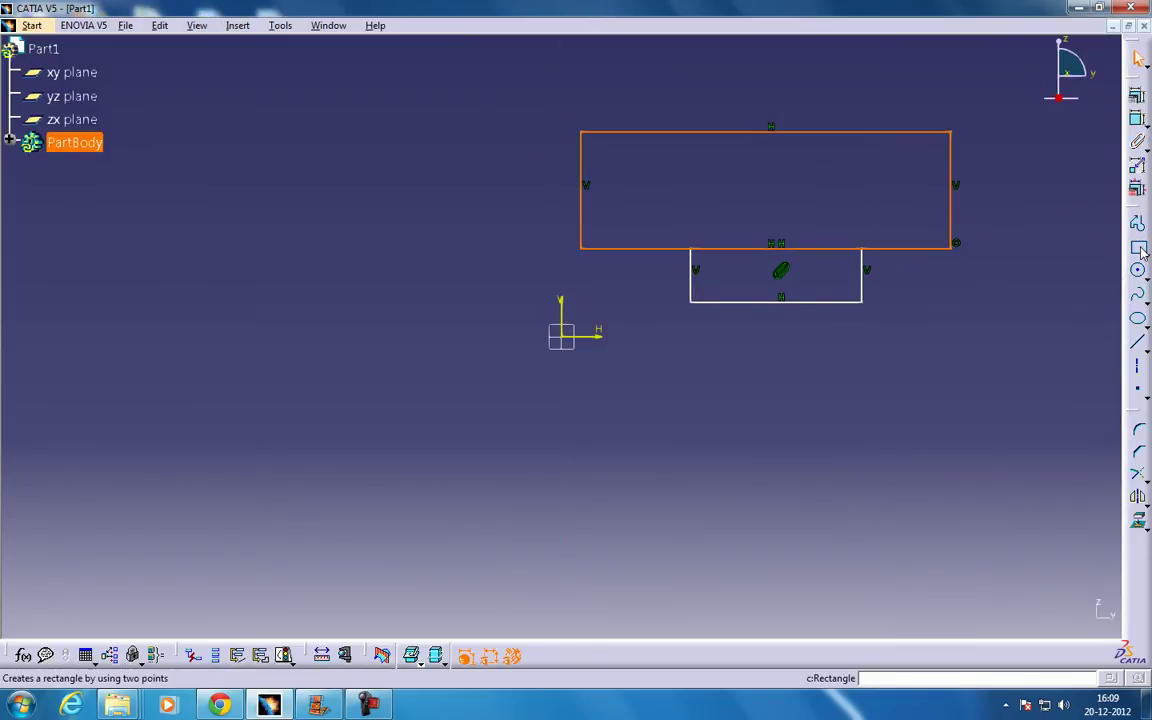
{"action": "left_click", "coordinate": [581, 301]}
{"action": "left_click", "coordinate": [951, 423]}
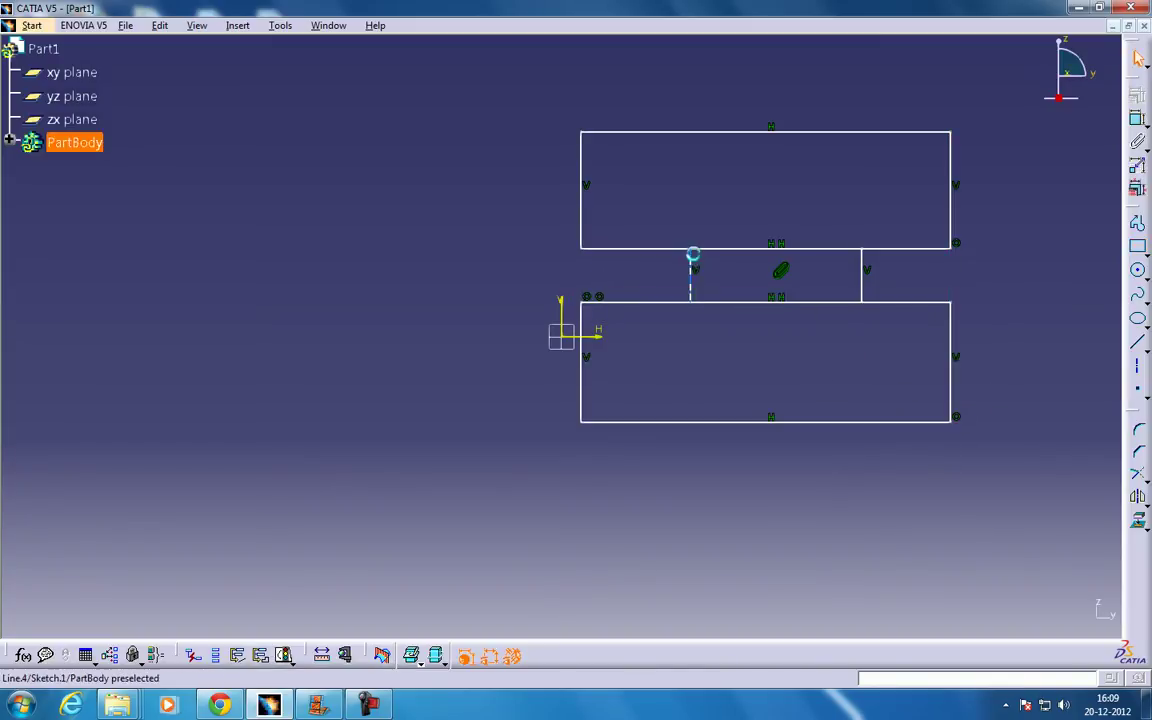
Slide the small fixed rectangle leftward between the two large ones.
{"action": "left_click", "coordinate": [669, 249]}
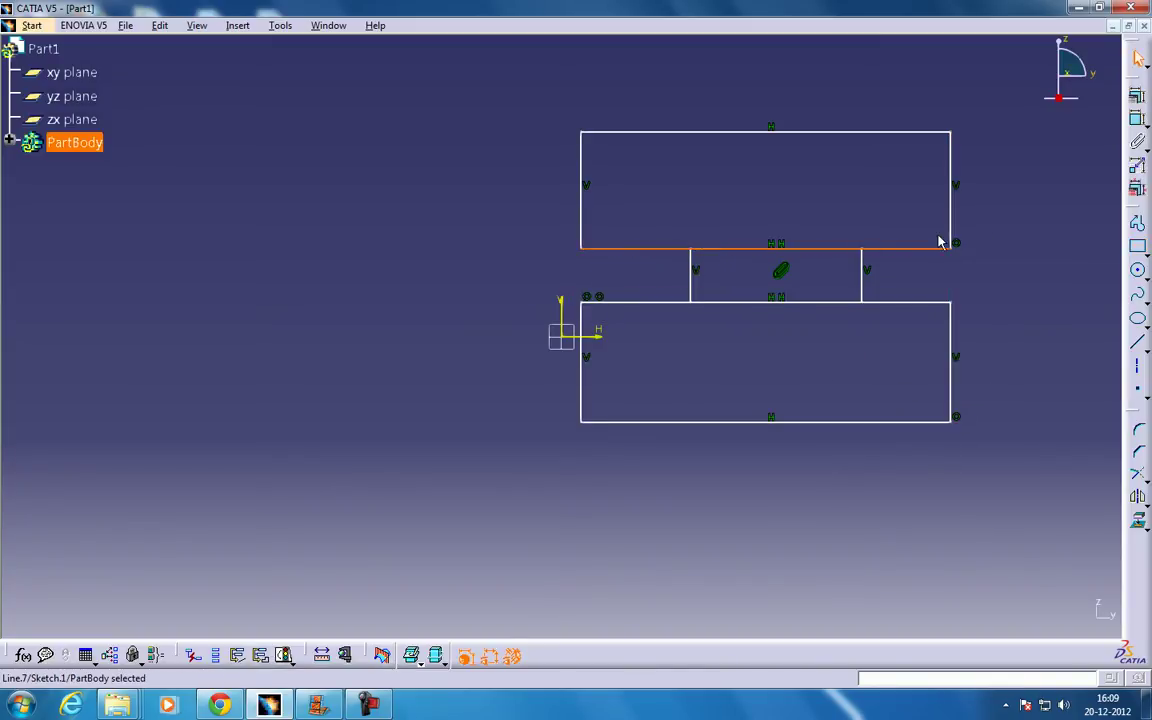
{"action": "key", "text": "Escape"}
{"action": "mouse_move", "coordinate": [679, 273]}
{"action": "left_mouse_down"}
{"action": "mouse_move", "coordinate": [694, 275]}
{"action": "mouse_move", "coordinate": [650, 275]}
{"action": "mouse_move", "coordinate": [740, 272]}
{"action": "mouse_move", "coordinate": [635, 280]}
{"action": "left_mouse_up"}
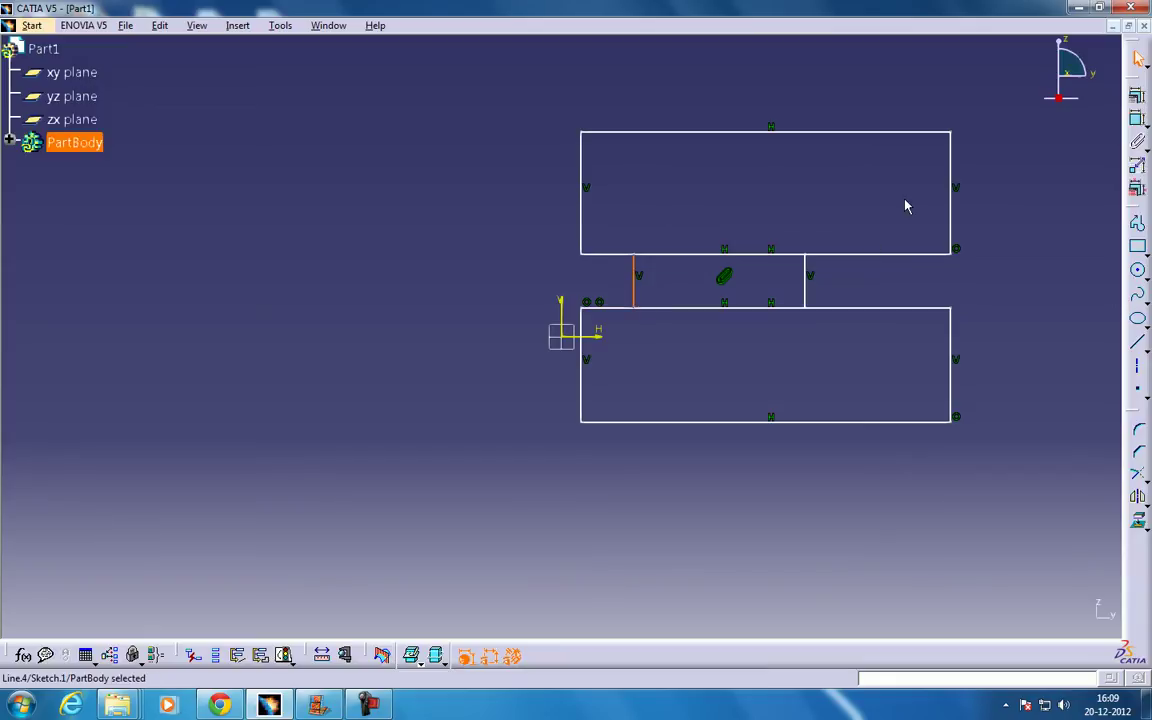
Dimension the upper and lower rectangles' left edges as 48.716 and 45.532.
{"action": "left_click", "coordinate": [601, 200]}
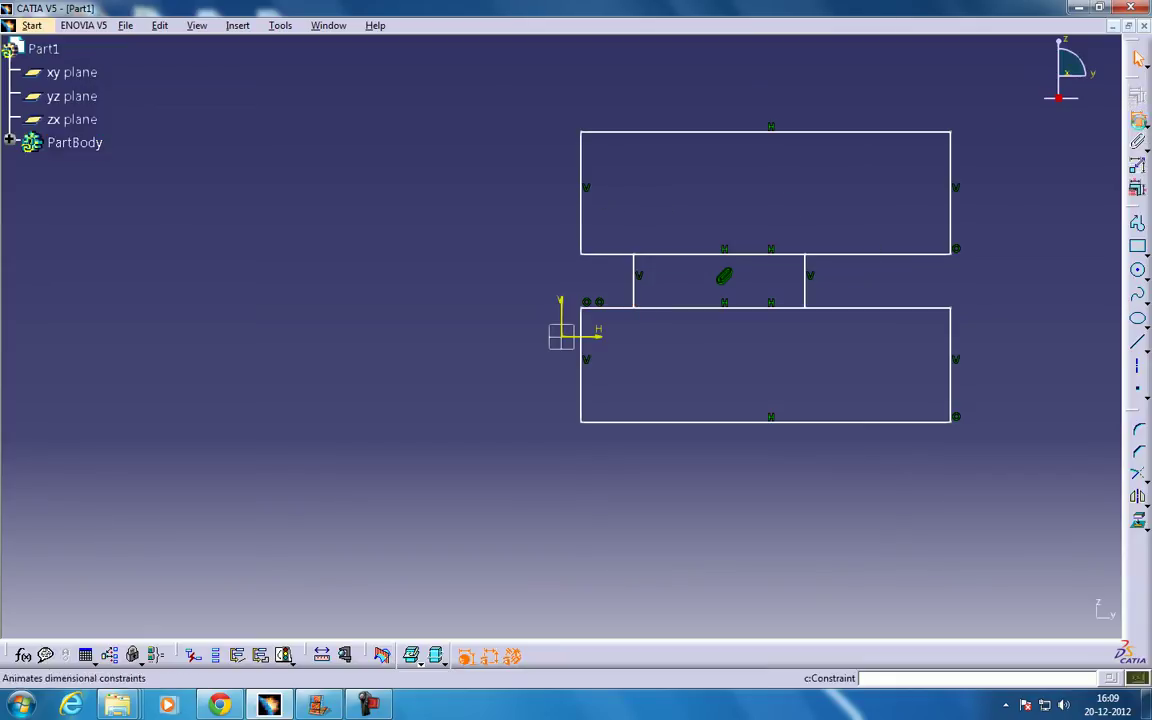
{"action": "left_click", "coordinate": [1137, 119]}
{"action": "left_click", "coordinate": [582, 200]}
{"action": "left_click", "coordinate": [542, 193]}
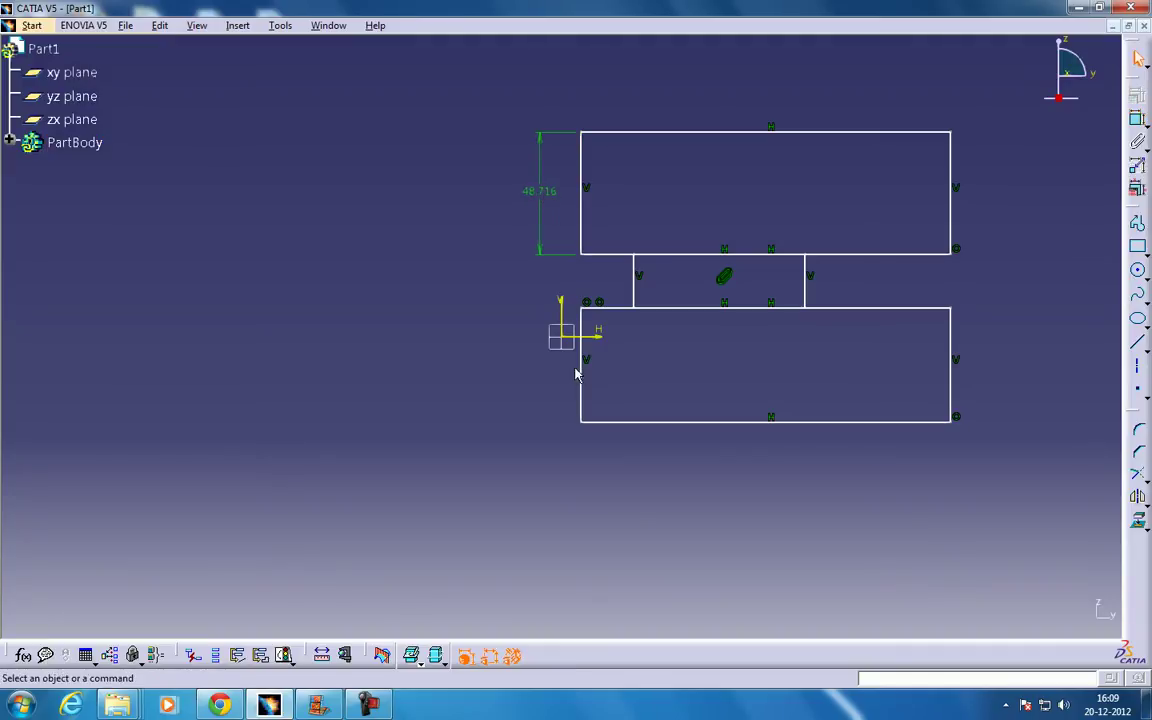
{"action": "left_click", "coordinate": [1137, 119]}
{"action": "left_click", "coordinate": [582, 380]}
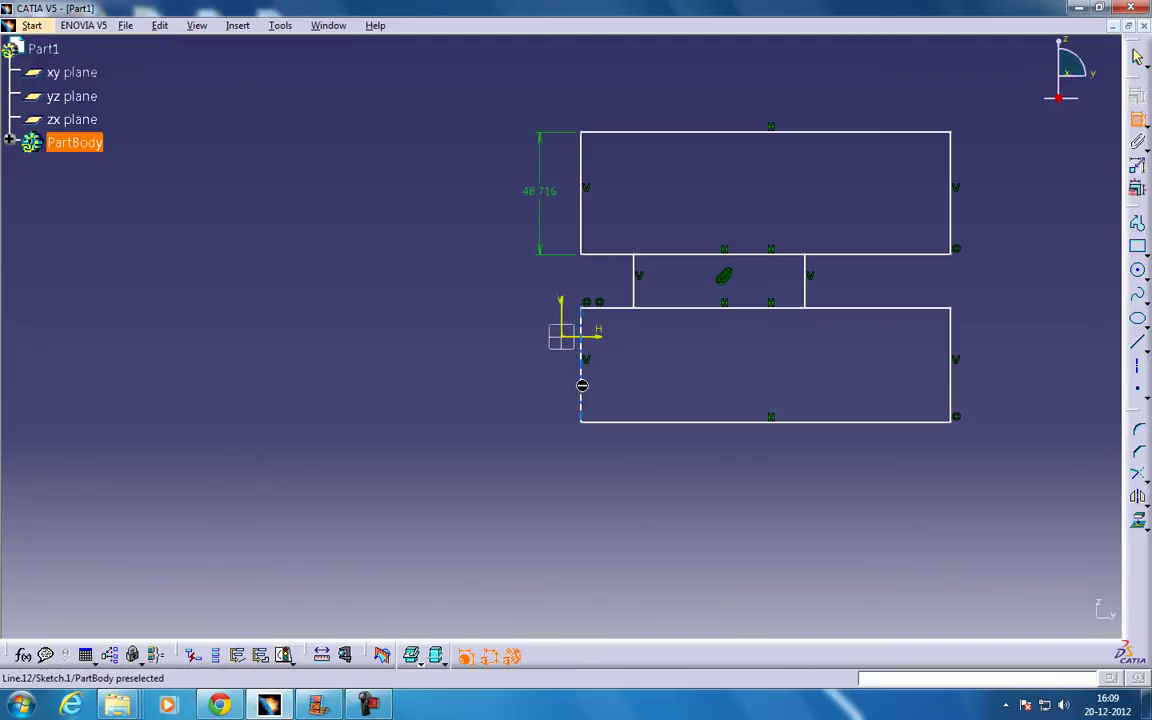
{"action": "left_click", "coordinate": [555, 391]}
Fix the upper rectangle's top edge in place and reposition the middle block.
{"action": "left_click_drag", "start_coordinate": [812, 289], "coordinate": [877, 272]}
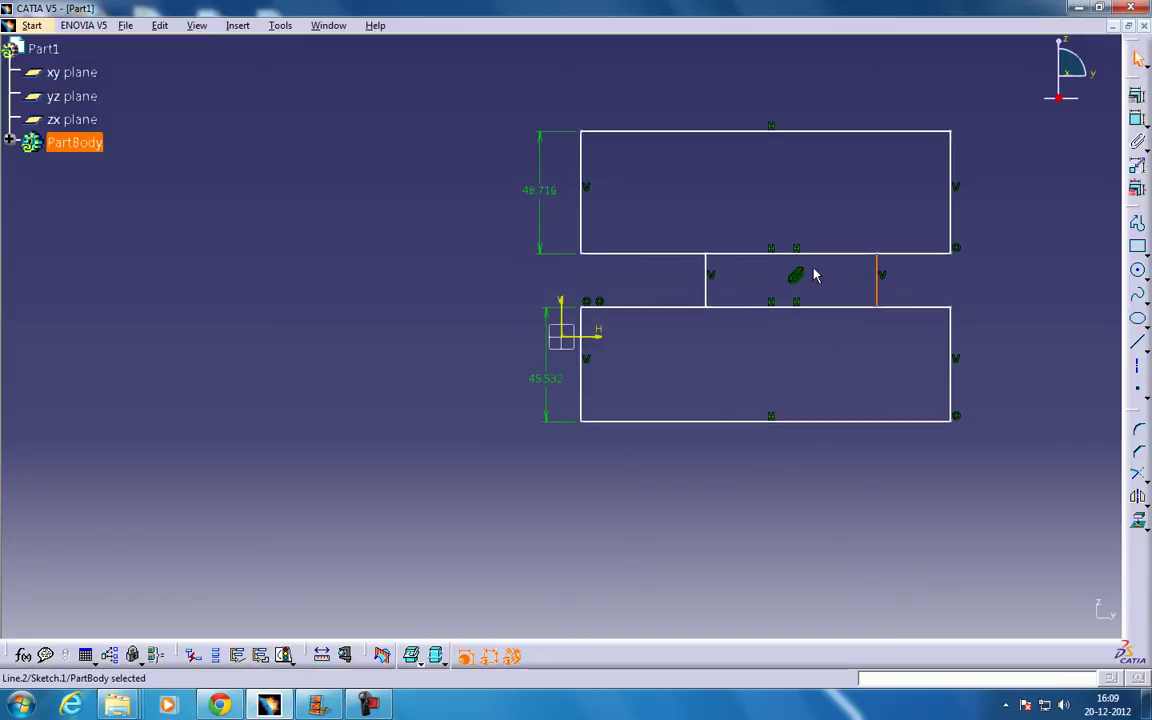
{"action": "left_click", "coordinate": [729, 130]}
{"action": "left_click", "coordinate": [1137, 95]}
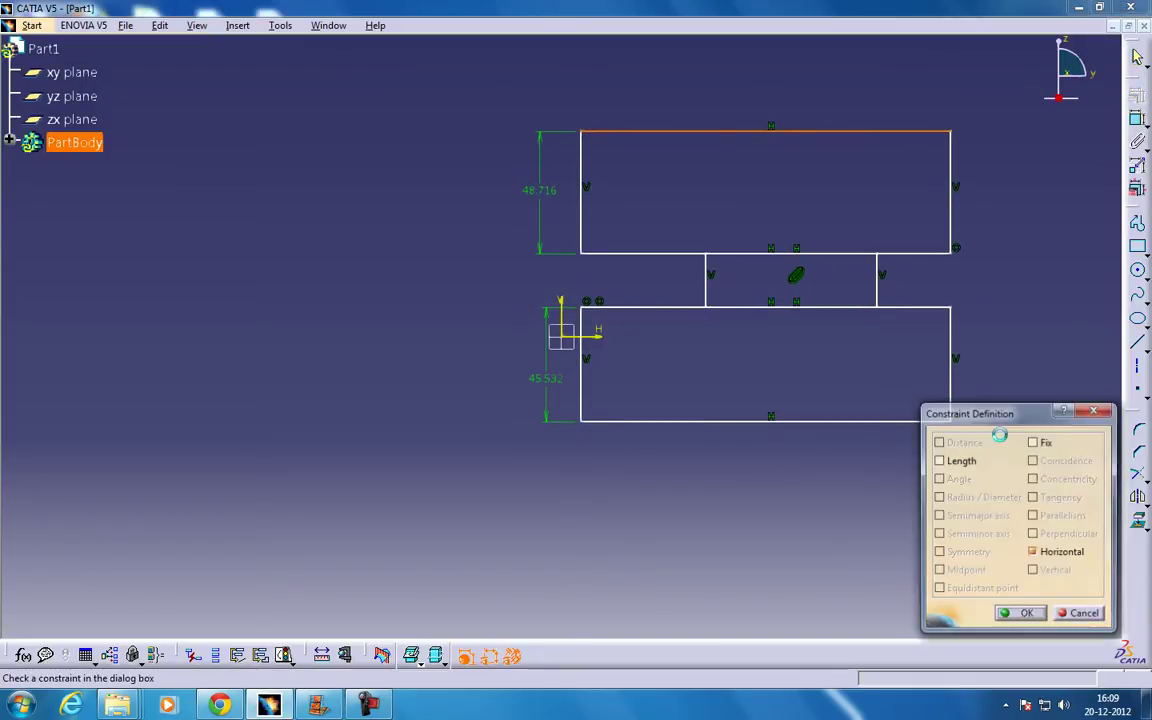
{"action": "left_click", "coordinate": [1032, 443]}
{"action": "left_click", "coordinate": [1024, 615]}
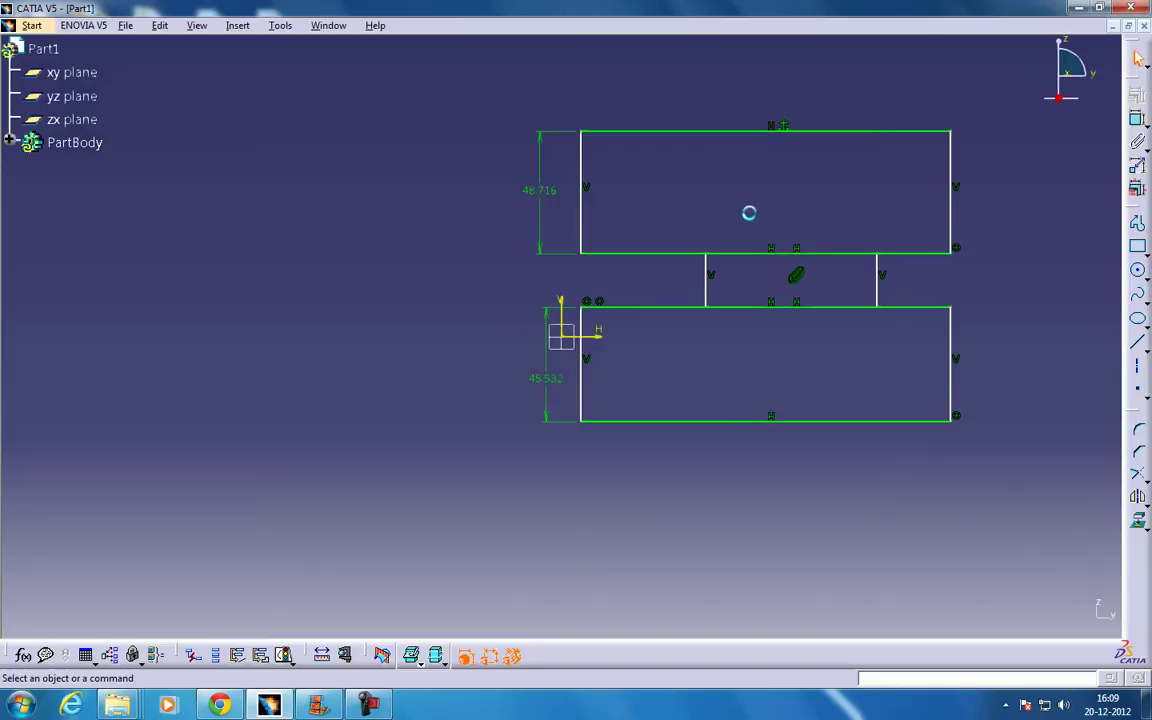
{"action": "mouse_move", "coordinate": [708, 291]}
{"action": "left_mouse_down"}
{"action": "mouse_move", "coordinate": [694, 278]}
{"action": "mouse_move", "coordinate": [756, 278]}
{"action": "mouse_move", "coordinate": [666, 295]}
{"action": "mouse_move", "coordinate": [602, 286]}
{"action": "left_mouse_up"}
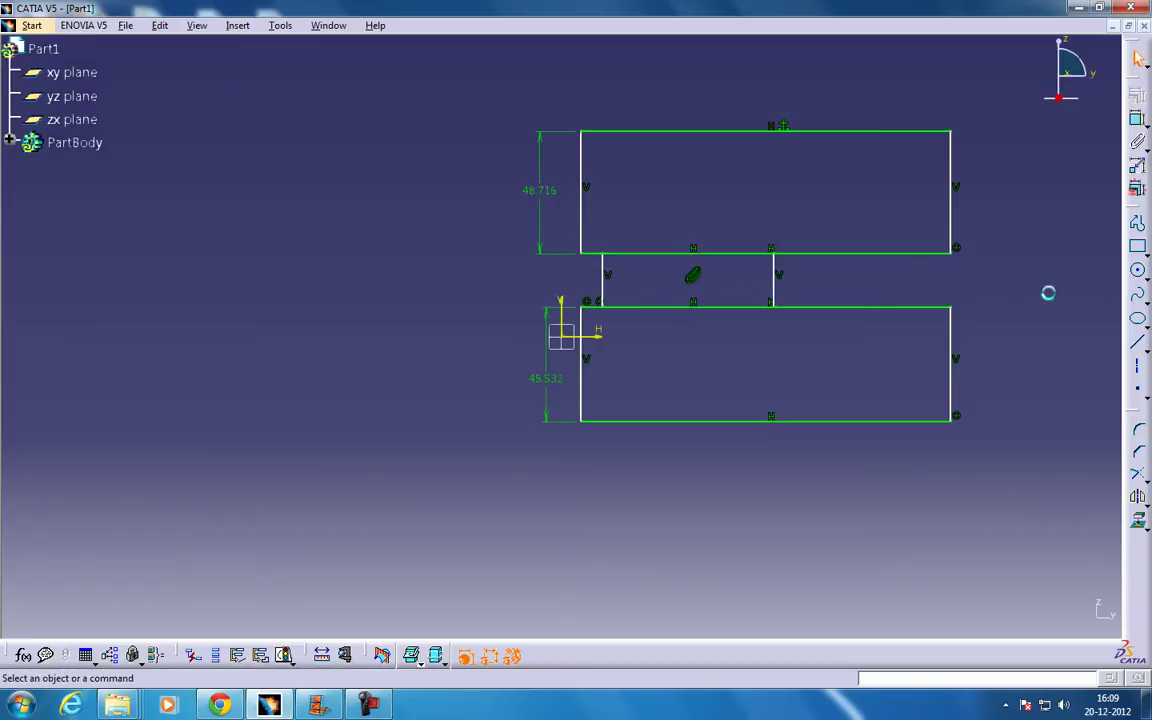
Place a point between the rectangles and draw the connecting-rod slot from it to the upper left.
{"action": "left_click", "coordinate": [1137, 388]}
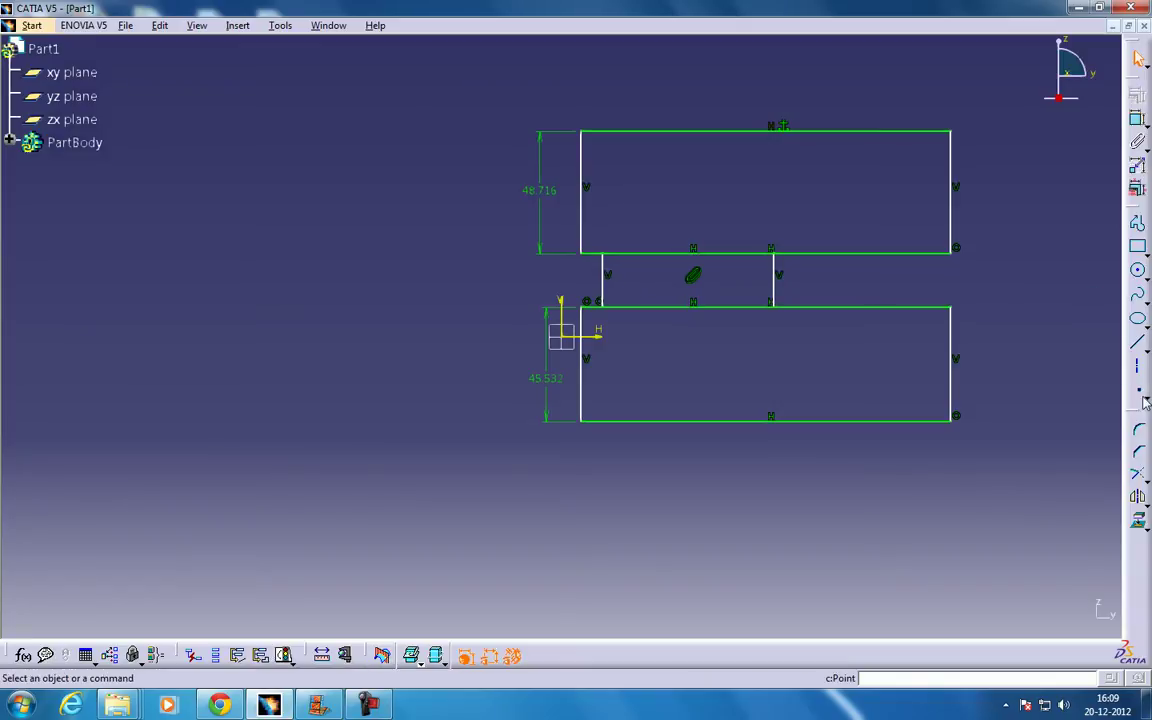
{"action": "left_click", "coordinate": [619, 283]}
{"action": "left_click", "coordinate": [1145, 253]}
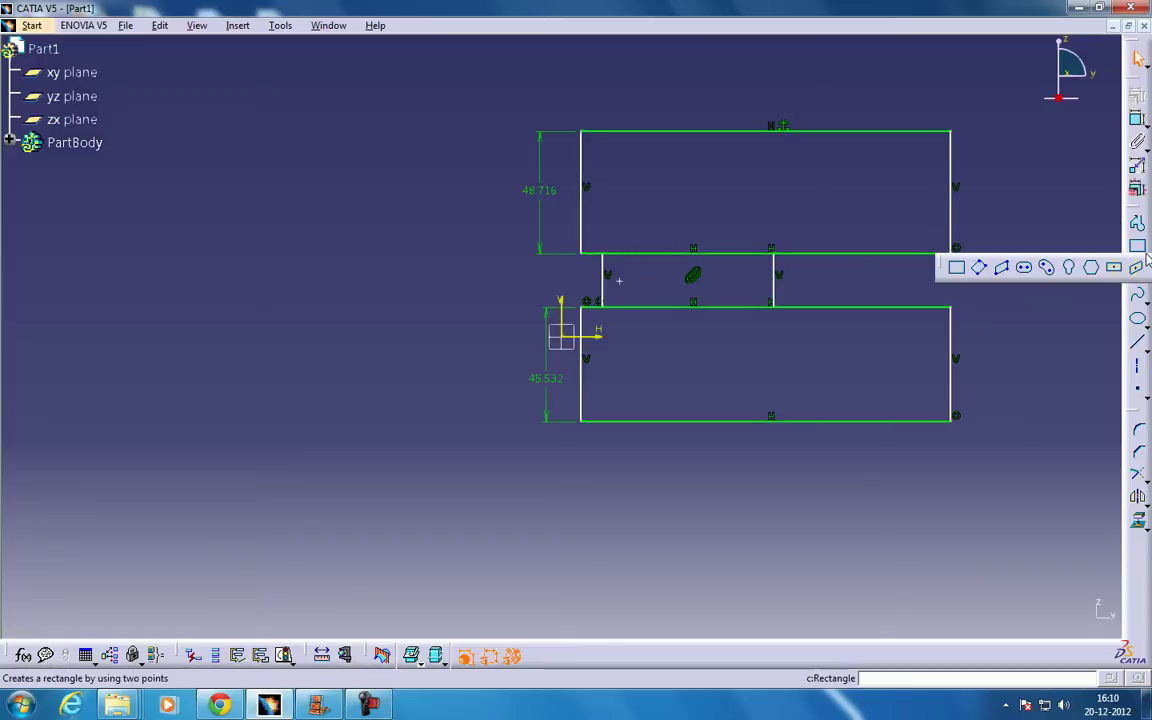
{"action": "left_click", "coordinate": [1025, 268]}
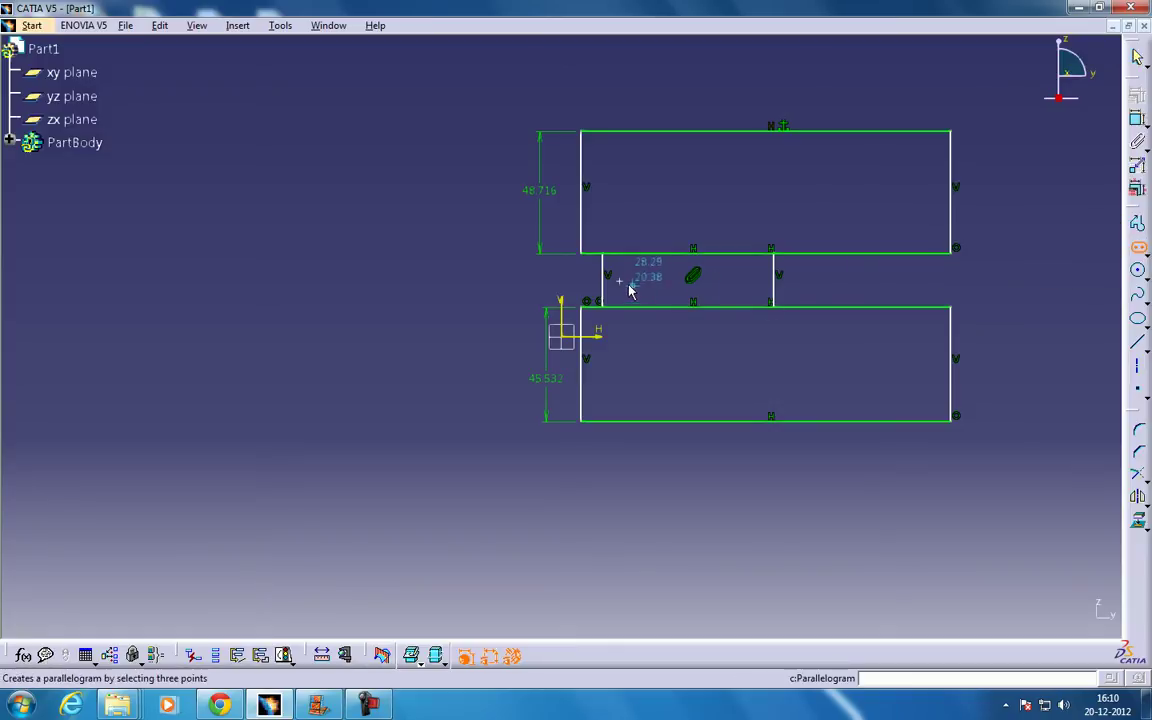
{"action": "left_click", "coordinate": [622, 284]}
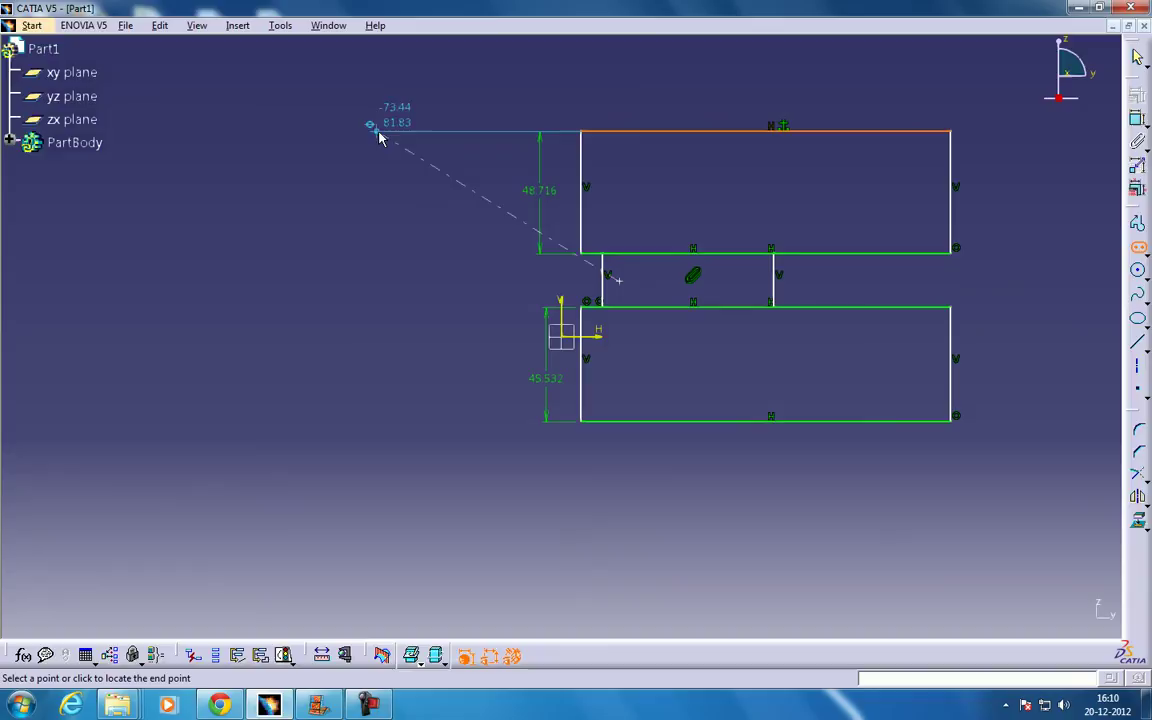
{"action": "left_click", "coordinate": [390, 150]}
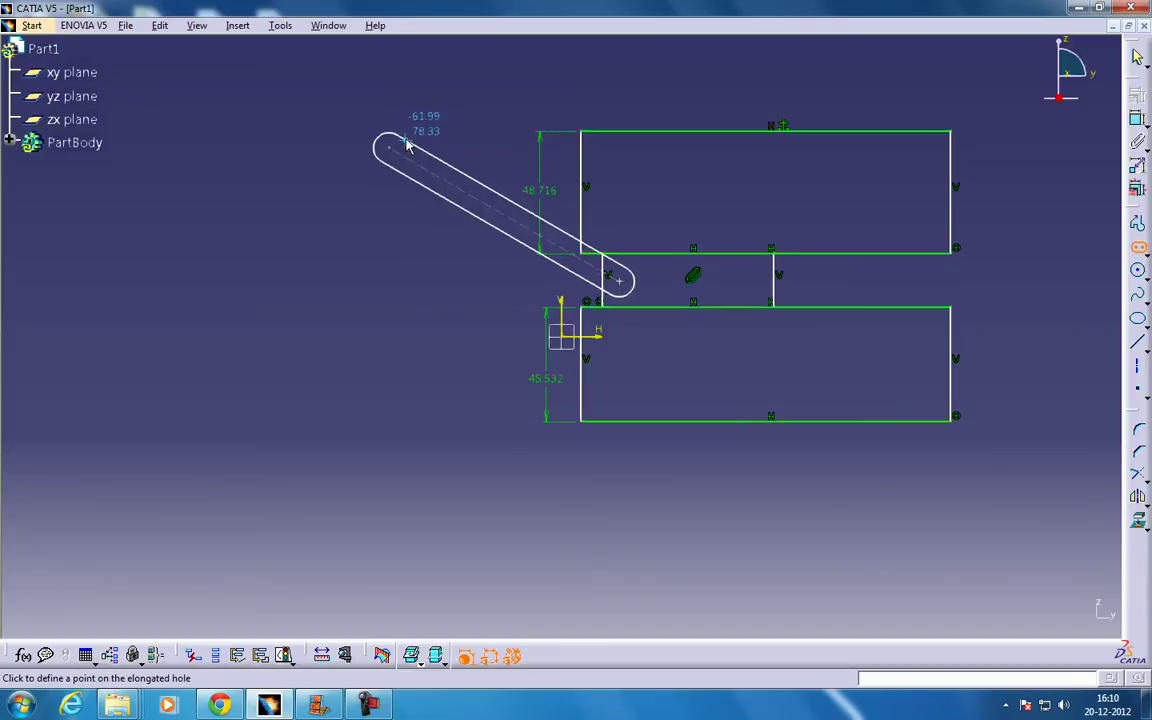
{"action": "left_click", "coordinate": [398, 131]}
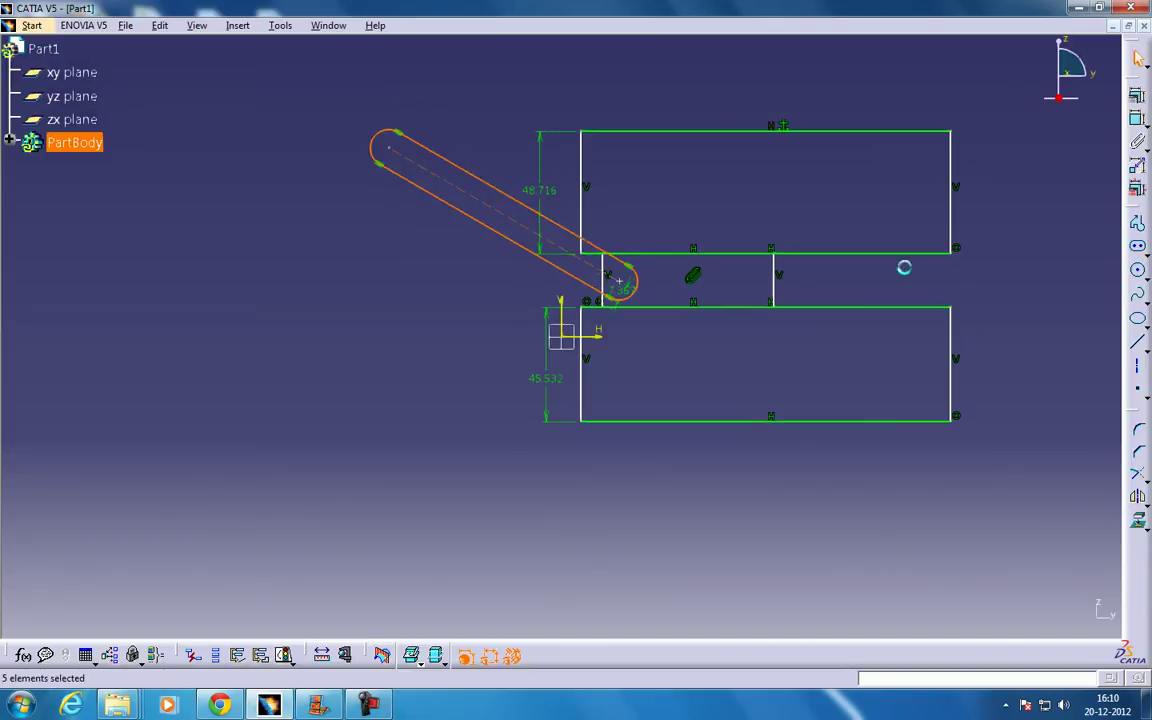
Draw the crank slot from the rod's upper end downward and adjust its lower end.
{"action": "left_click", "coordinate": [1137, 246]}
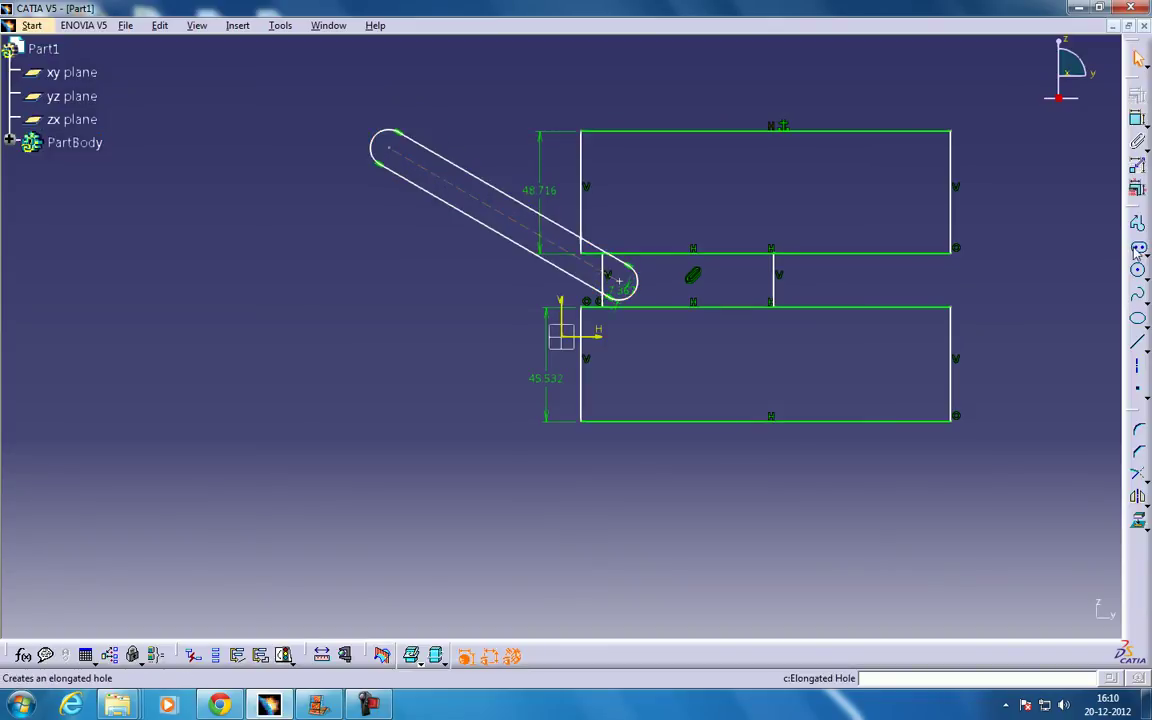
{"action": "left_click", "coordinate": [390, 149]}
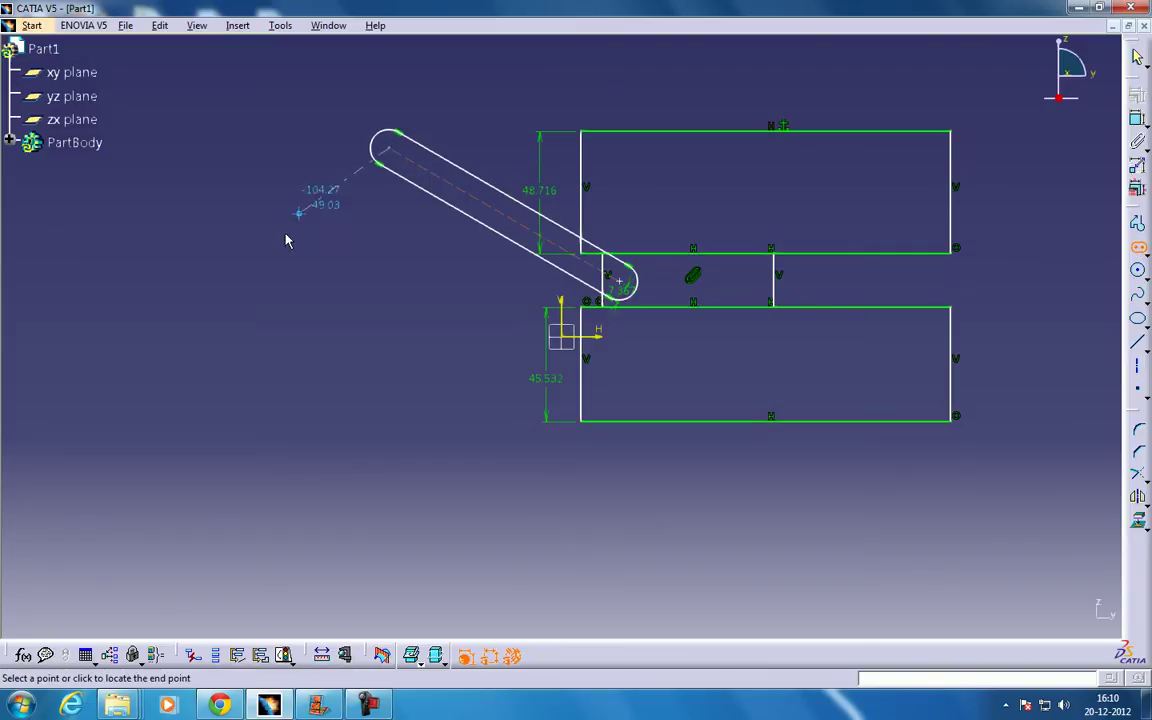
{"action": "left_click", "coordinate": [301, 332]}
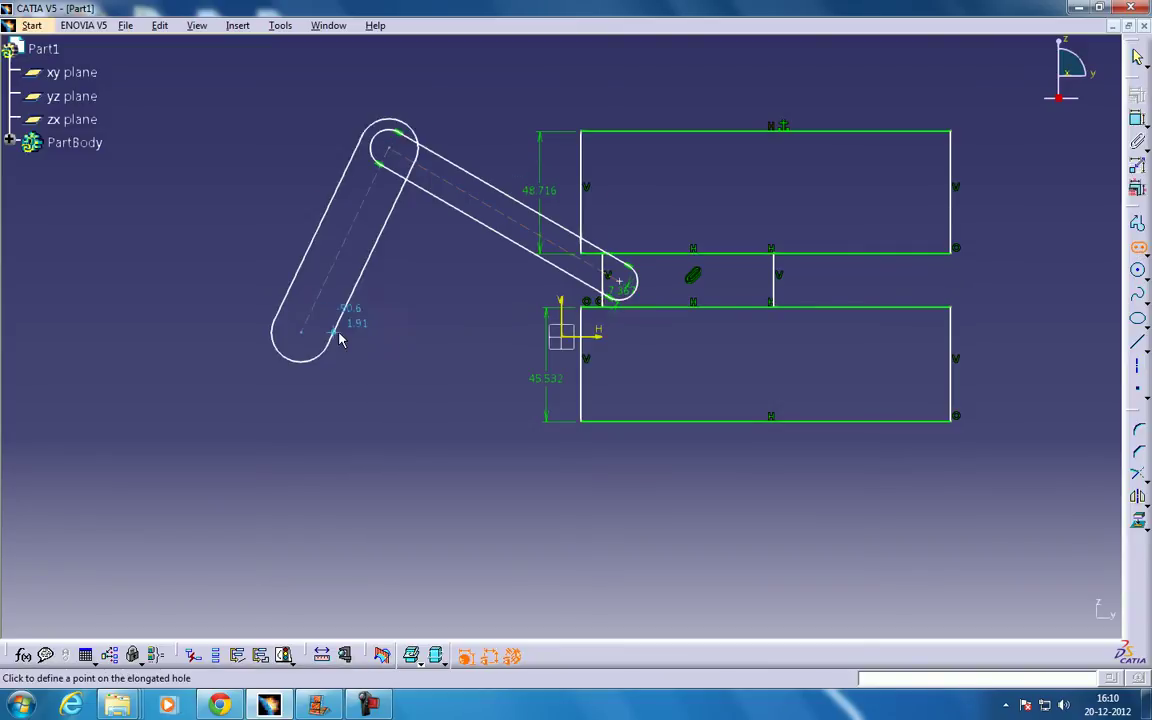
{"action": "left_click", "coordinate": [395, 137]}
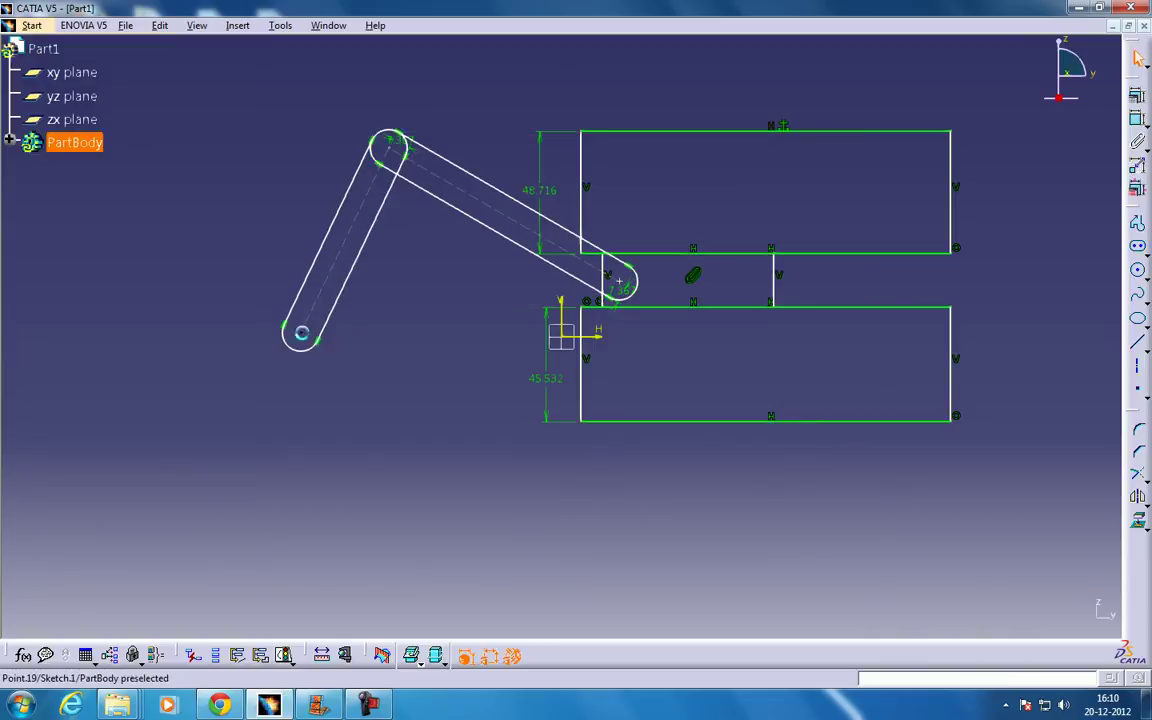
{"action": "left_click_drag", "start_coordinate": [301, 330], "coordinate": [333, 277]}
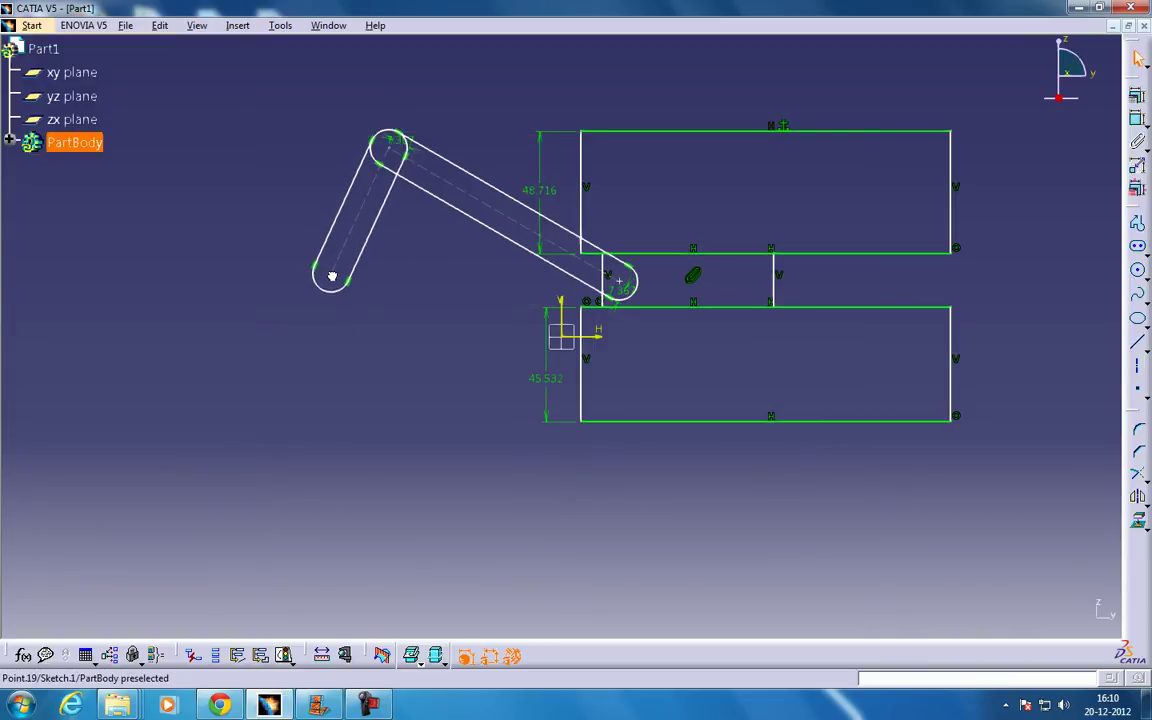
{"action": "left_click", "coordinate": [425, 205]}
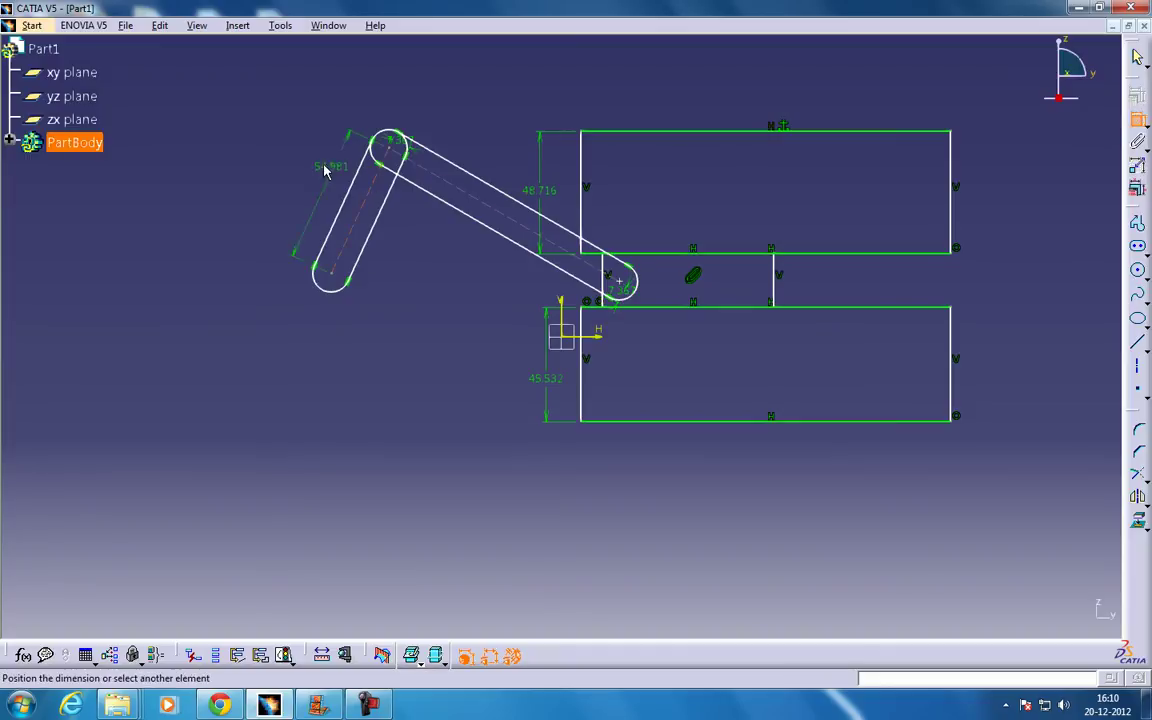
Dimension crank length 54.981 and rod length 105.878, then drag the joints to test.
{"action": "left_click", "coordinate": [307, 147]}
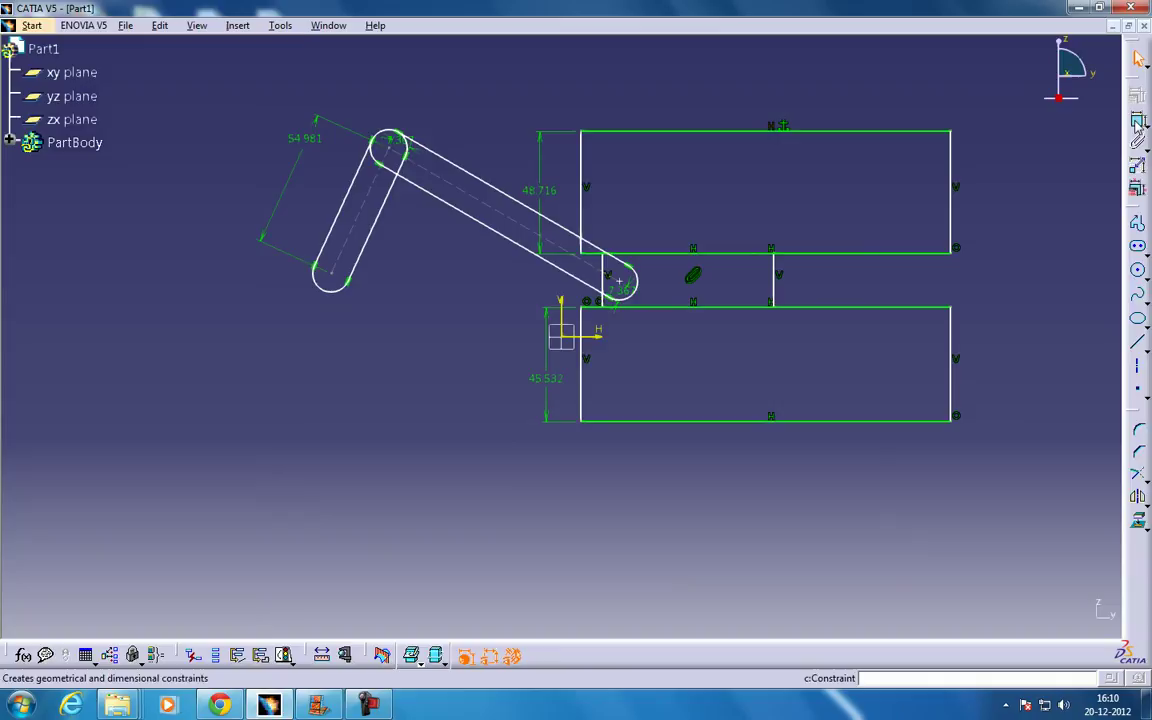
{"action": "left_click", "coordinate": [445, 180]}
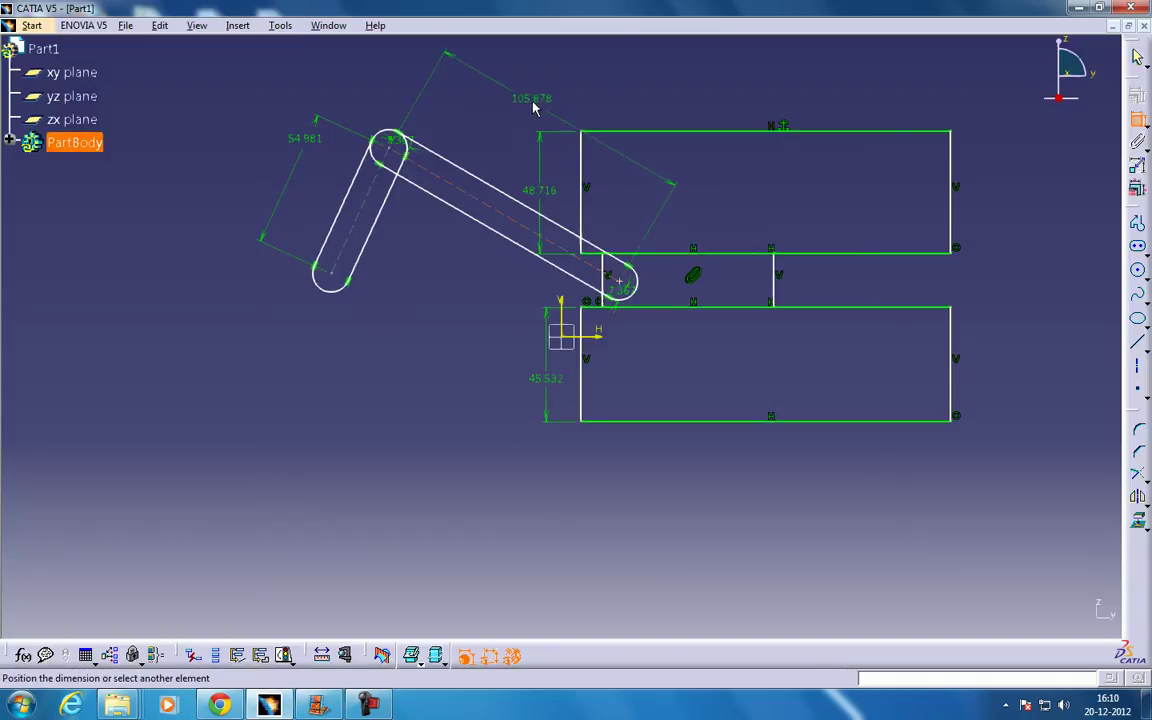
{"action": "left_click", "coordinate": [533, 108]}
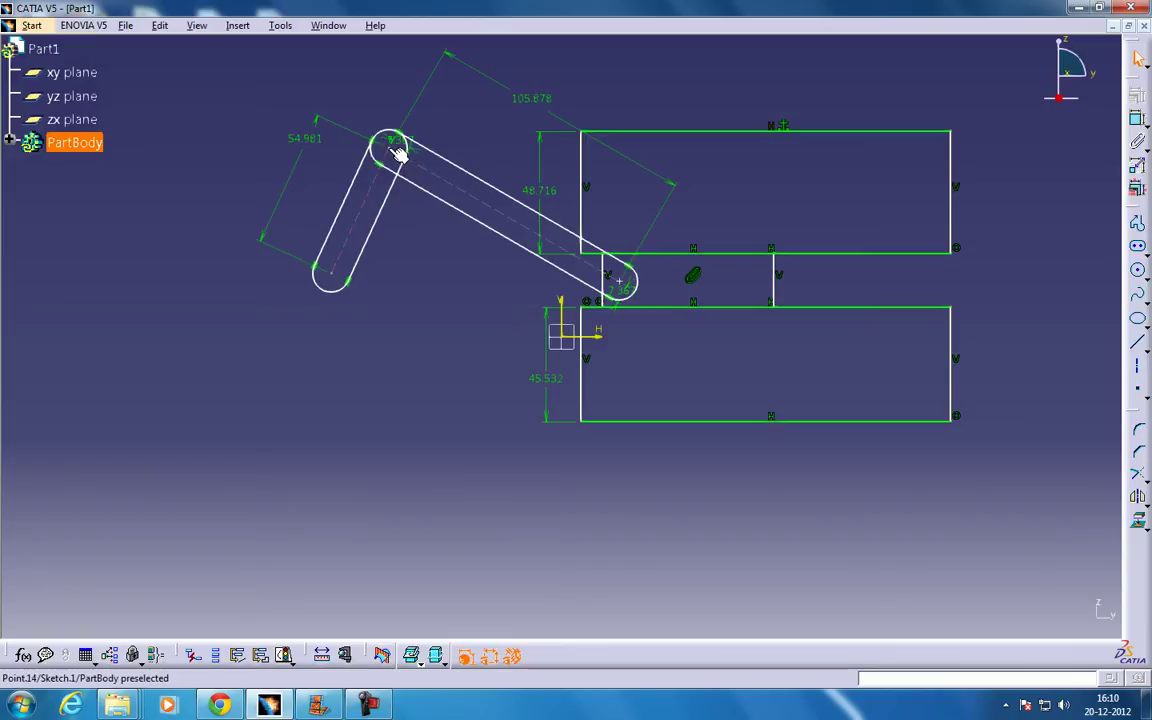
{"action": "mouse_move", "coordinate": [398, 152]}
{"action": "left_mouse_down"}
{"action": "mouse_move", "coordinate": [411, 149]}
{"action": "mouse_move", "coordinate": [463, 234]}
{"action": "mouse_move", "coordinate": [442, 290]}
{"action": "mouse_move", "coordinate": [341, 286]}
{"action": "mouse_move", "coordinate": [327, 203]}
{"action": "mouse_move", "coordinate": [393, 193]}
{"action": "mouse_move", "coordinate": [404, 180]}
{"action": "mouse_move", "coordinate": [389, 164]}
{"action": "left_mouse_up"}
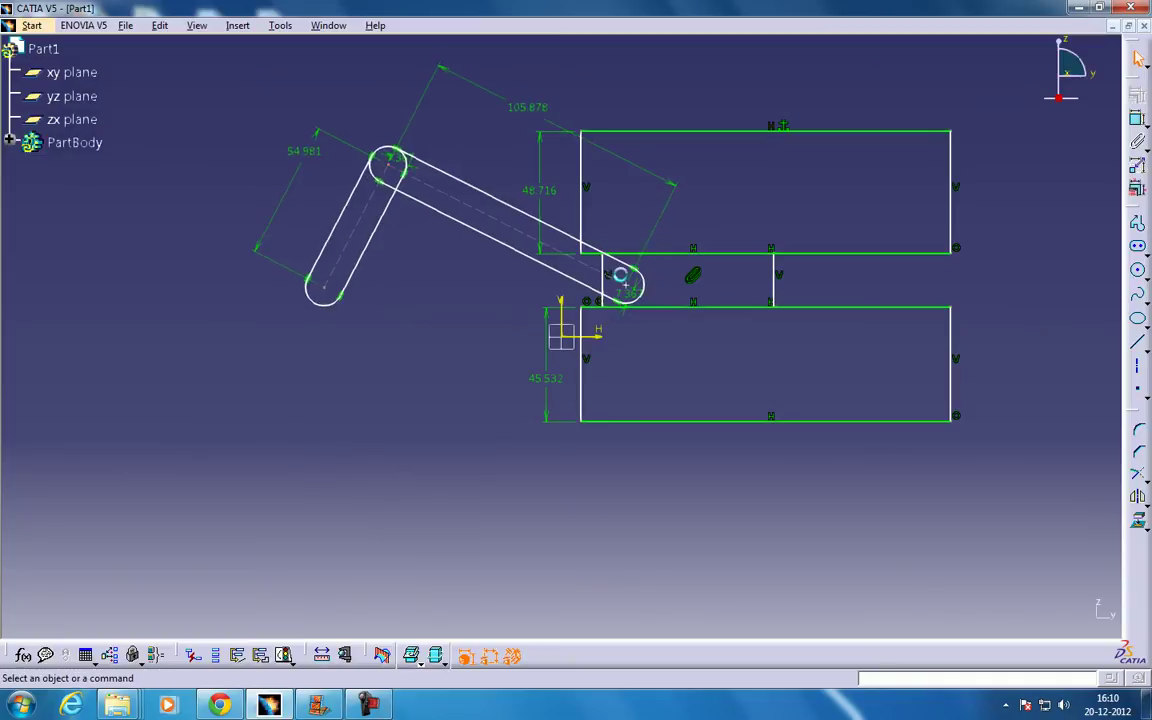
{"action": "mouse_move", "coordinate": [625, 285]}
{"action": "left_mouse_down"}
{"action": "mouse_move", "coordinate": [620, 274]}
{"action": "mouse_move", "coordinate": [625, 284]}
{"action": "left_mouse_up"}
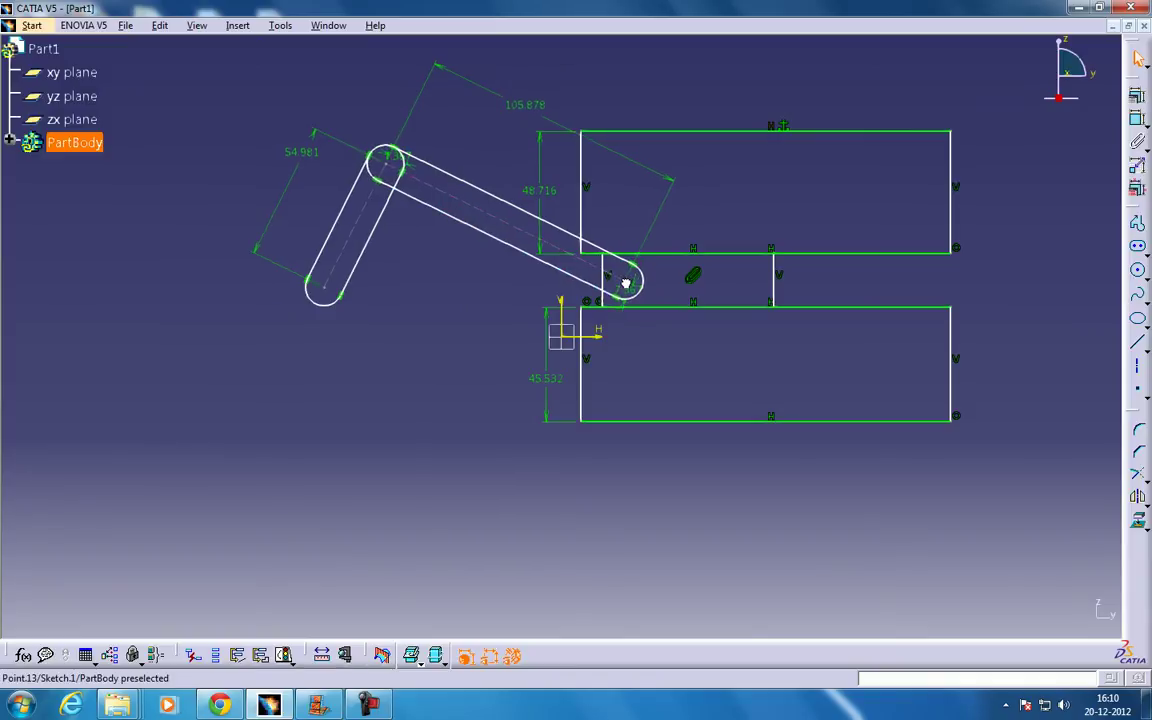
Add the rod's end point Point.13 to the slider block's Fix Together group and test the crank.
{"action": "double_click", "coordinate": [692, 276]}
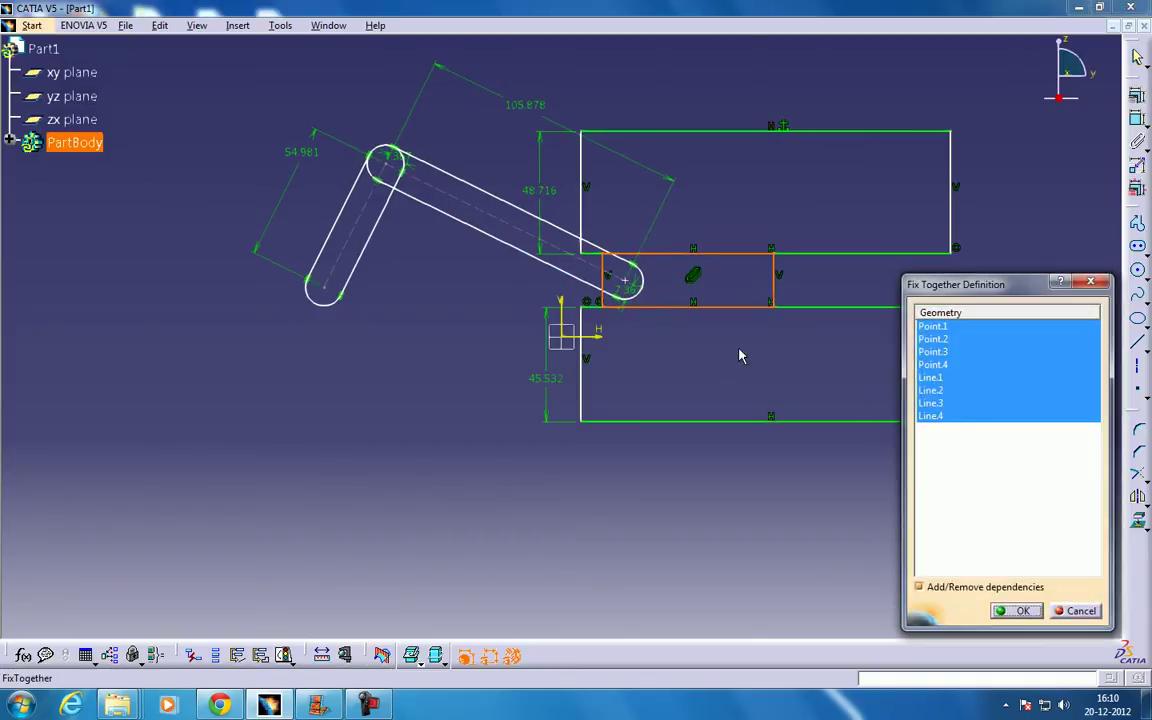
{"action": "left_click", "coordinate": [628, 284]}
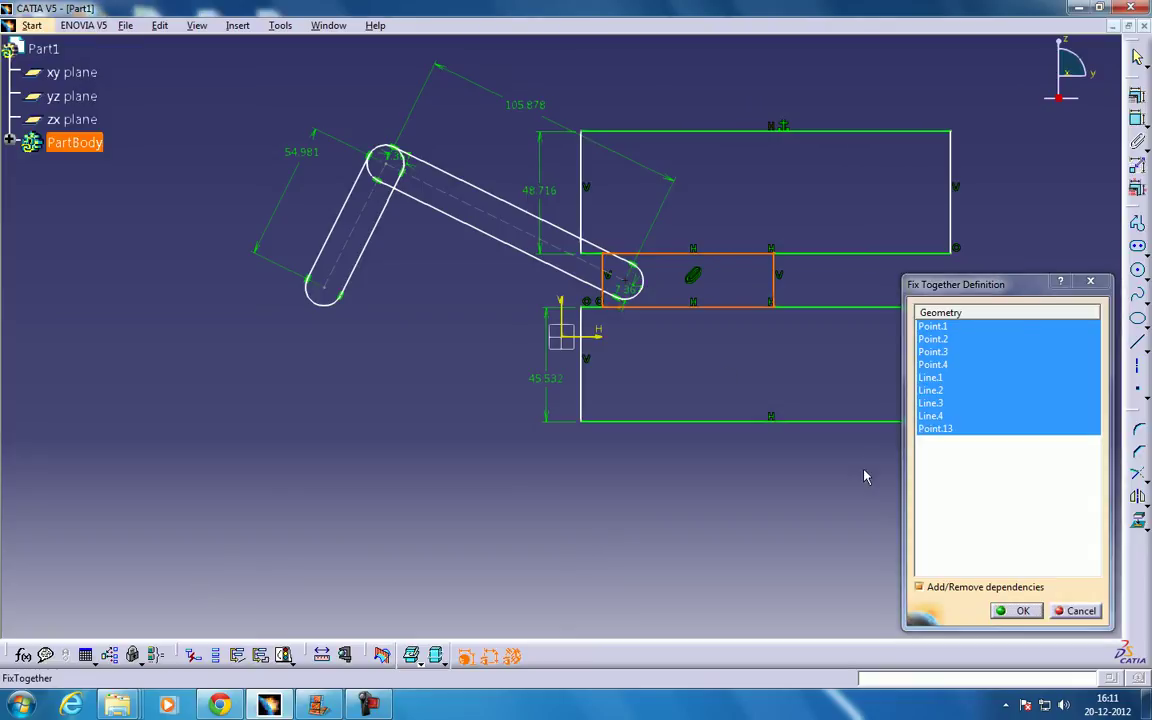
{"action": "left_click", "coordinate": [1015, 611]}
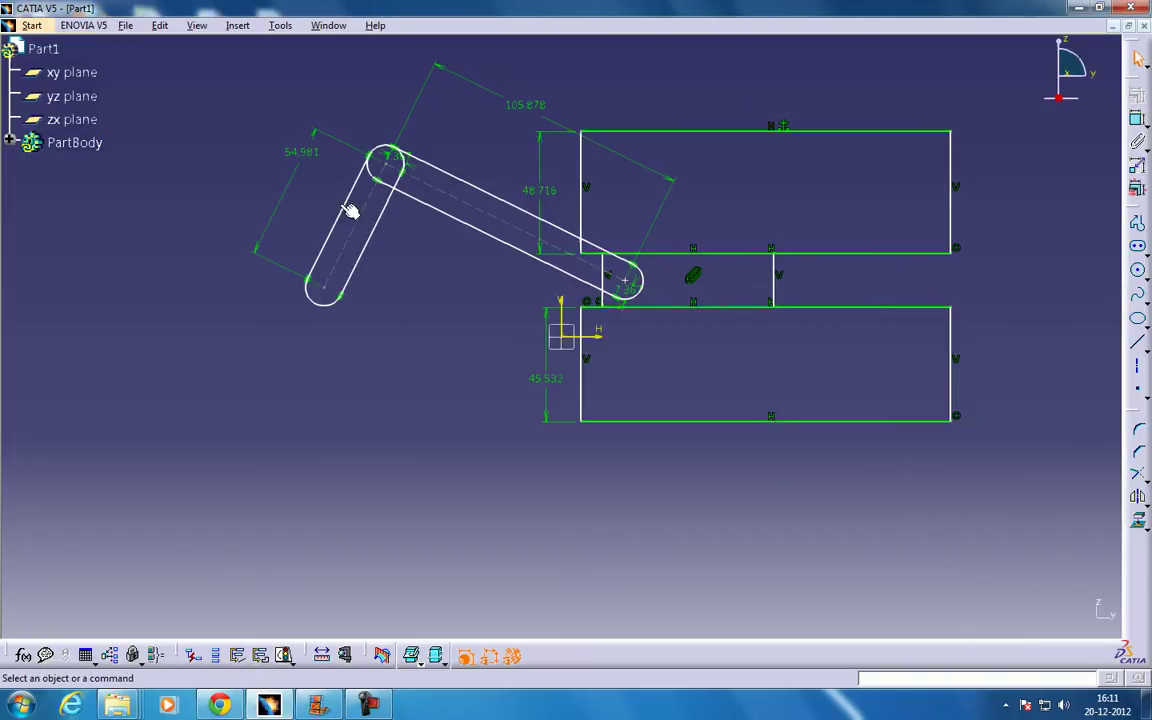
{"action": "mouse_move", "coordinate": [334, 288]}
{"action": "left_mouse_down"}
{"action": "mouse_move", "coordinate": [329, 267]}
{"action": "mouse_move", "coordinate": [342, 278]}
{"action": "left_mouse_up"}
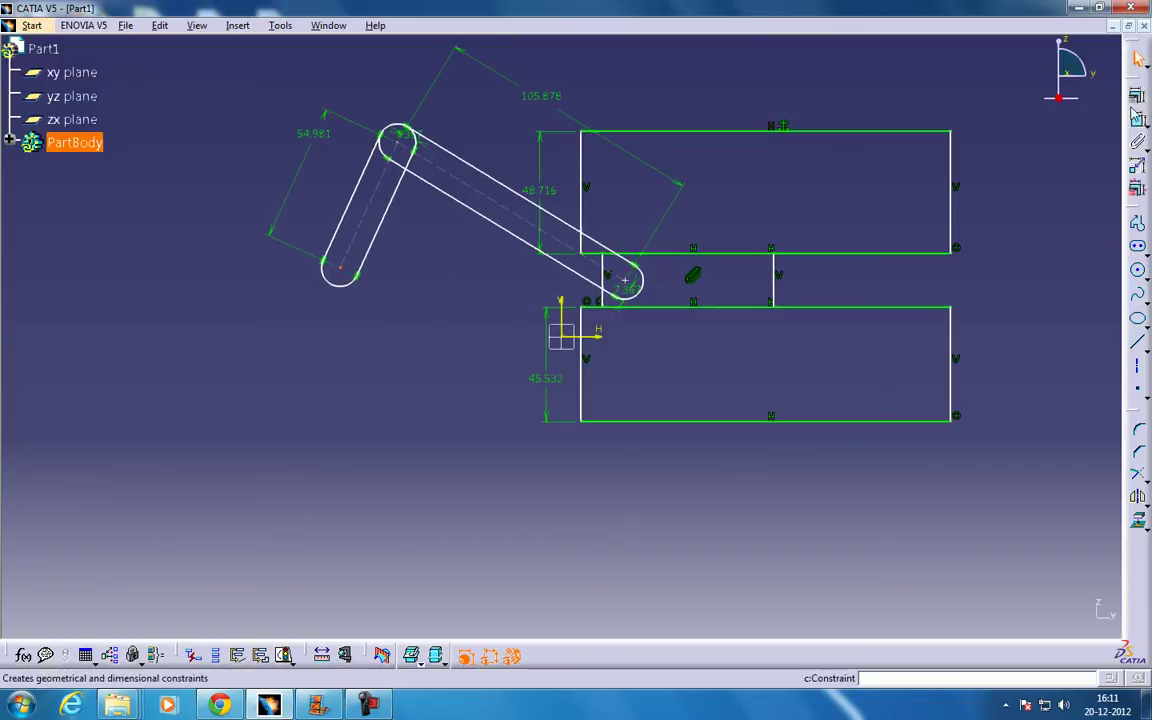
Fix the crank's lower pivot point and swing the crank to confirm the slider follows.
{"action": "left_click", "coordinate": [1137, 188]}
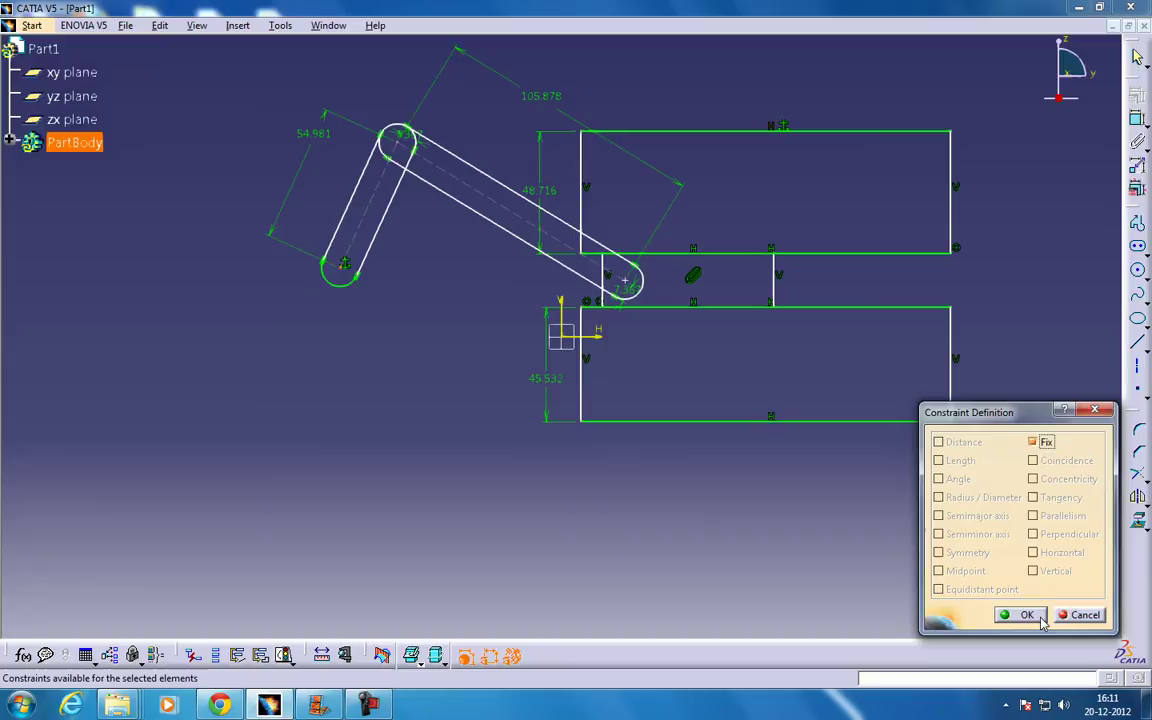
{"action": "left_click", "coordinate": [1021, 614]}
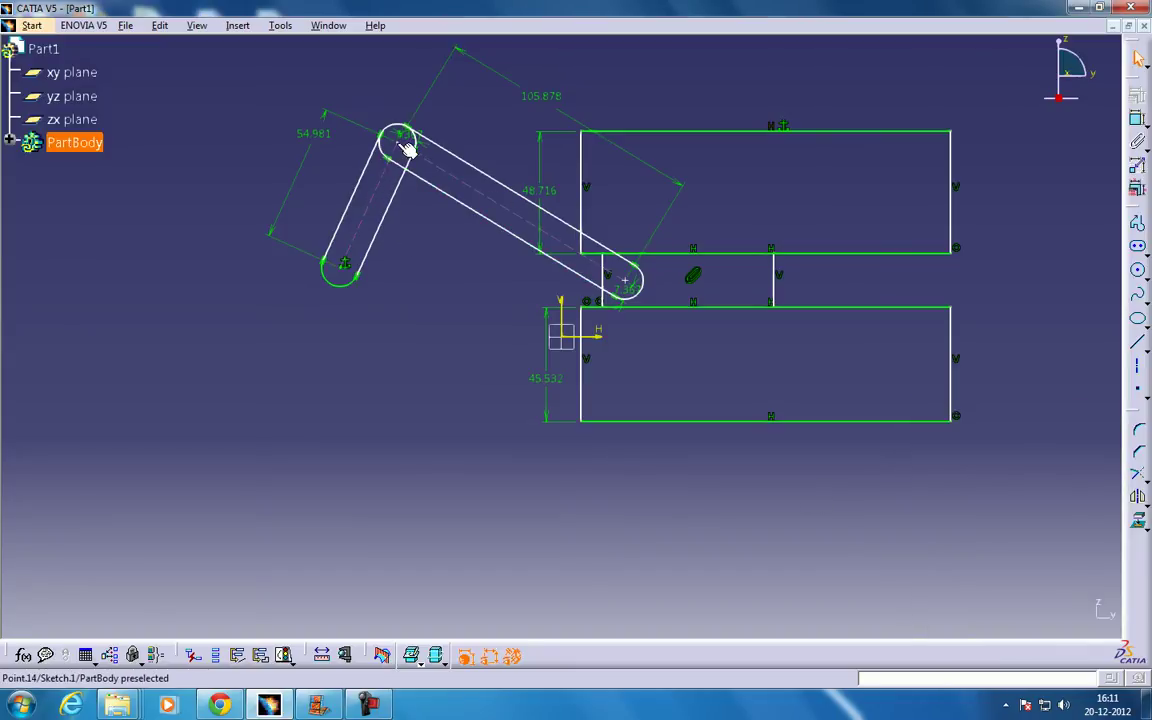
{"action": "left_click_drag", "start_coordinate": [399, 146], "coordinate": [280, 320]}
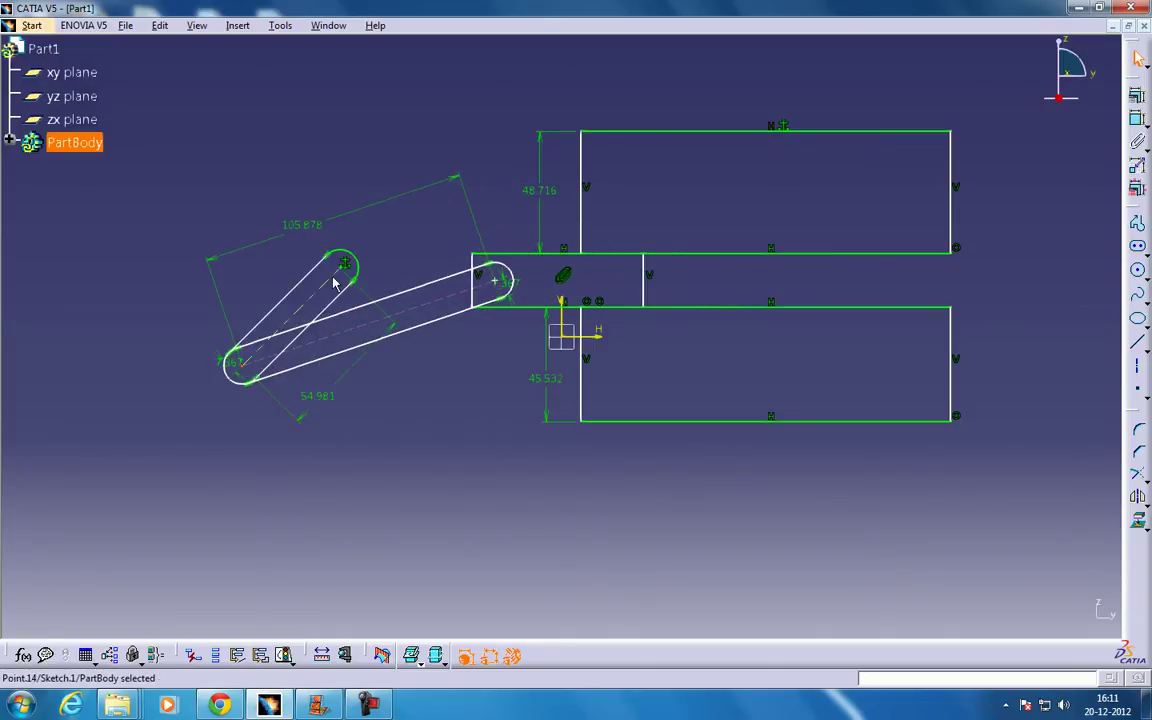
{"action": "left_click_drag", "start_coordinate": [239, 365], "coordinate": [220, 345]}
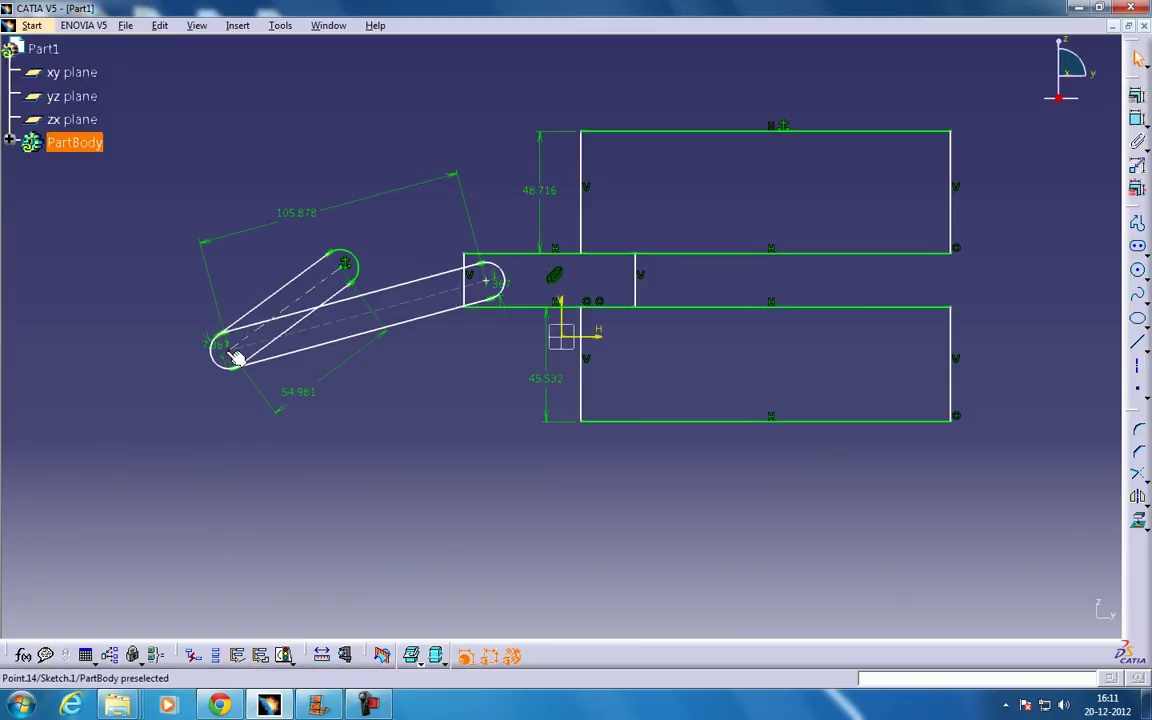
{"action": "mouse_move", "coordinate": [237, 357]}
{"action": "left_mouse_down"}
{"action": "mouse_move", "coordinate": [219, 240]}
{"action": "mouse_move", "coordinate": [257, 160]}
{"action": "mouse_move", "coordinate": [393, 200]}
{"action": "mouse_move", "coordinate": [399, 314]}
{"action": "mouse_move", "coordinate": [301, 275]}
{"action": "mouse_move", "coordinate": [363, 229]}
{"action": "mouse_move", "coordinate": [370, 301]}
{"action": "mouse_move", "coordinate": [327, 237]}
{"action": "mouse_move", "coordinate": [388, 288]}
{"action": "mouse_move", "coordinate": [324, 247]}
{"action": "mouse_move", "coordinate": [383, 237]}
{"action": "mouse_move", "coordinate": [372, 232]}
{"action": "mouse_move", "coordinate": [422, 239]}
{"action": "mouse_move", "coordinate": [337, 309]}
{"action": "mouse_move", "coordinate": [399, 249]}
{"action": "mouse_move", "coordinate": [339, 280]}
{"action": "mouse_move", "coordinate": [401, 257]}
{"action": "mouse_move", "coordinate": [410, 224]}
{"action": "mouse_move", "coordinate": [400, 213]}
{"action": "left_mouse_up"}
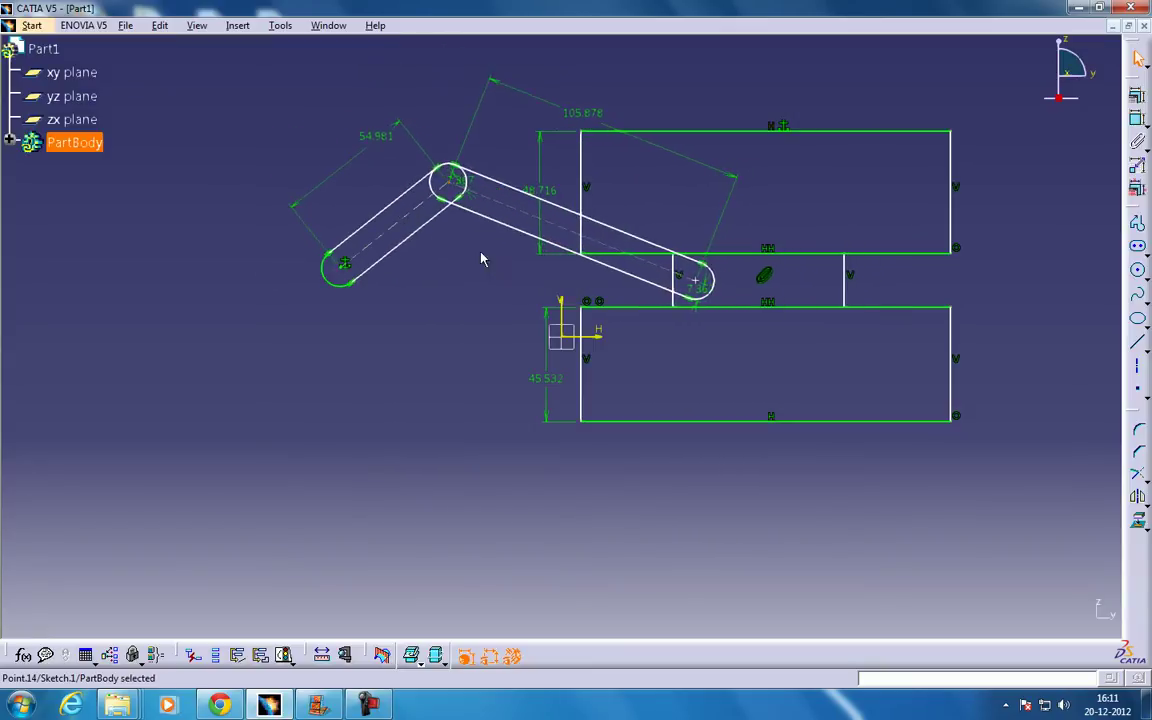
Widen the guide rectangles leftward and change the crank length from 54.981 to 30.
{"action": "left_click_drag", "start_coordinate": [455, 185], "coordinate": [324, 224]}
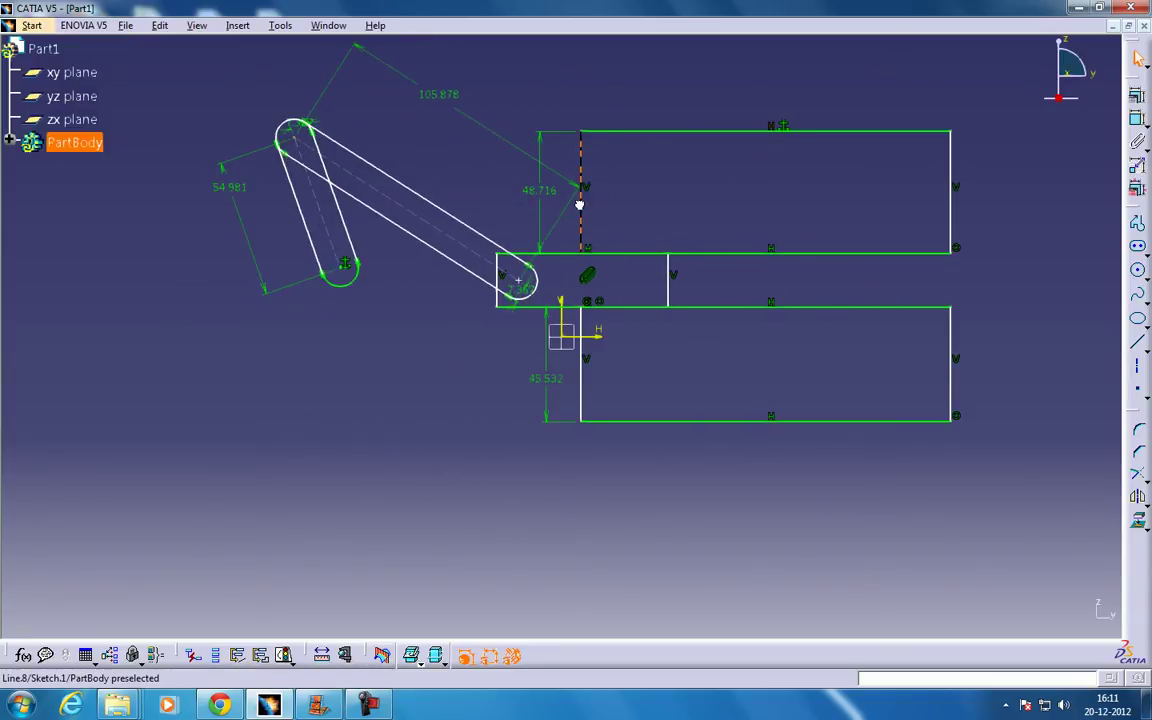
{"action": "left_click_drag", "start_coordinate": [581, 193], "coordinate": [485, 192]}
{"action": "double_click", "coordinate": [229, 200]}
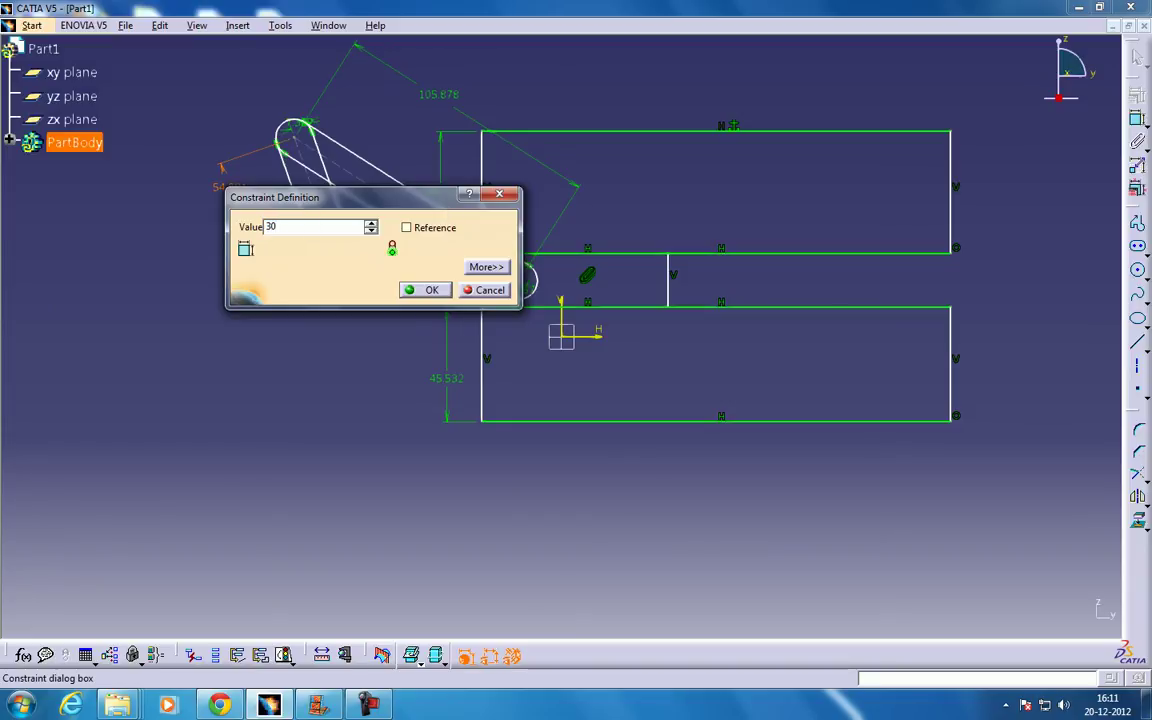
{"action": "key", "text": "Return"}
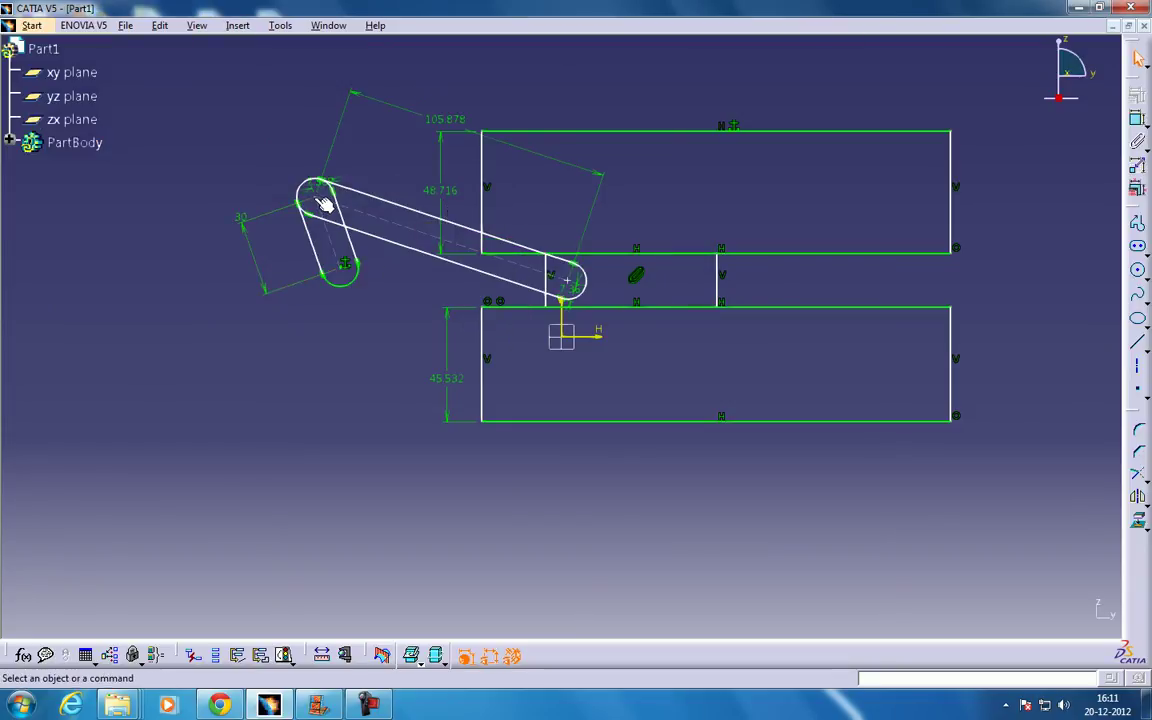
{"action": "left_click_drag", "start_coordinate": [323, 207], "coordinate": [339, 260]}
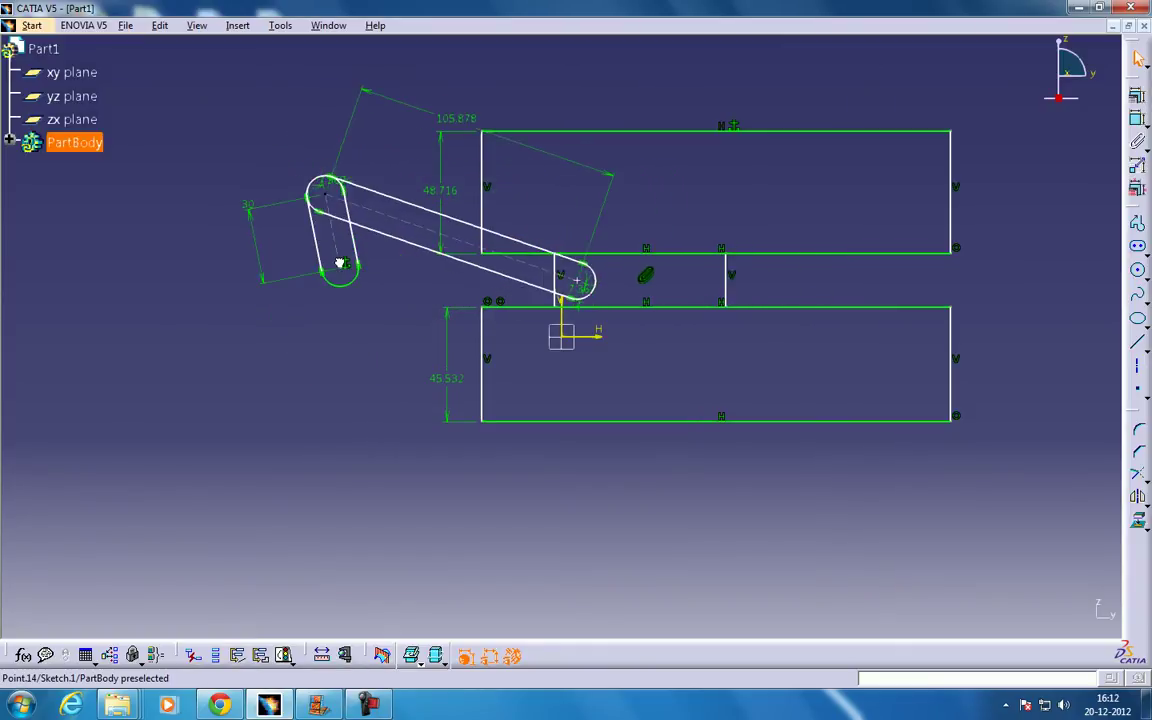
Change the connecting rod length from 105.878 to 90.
{"action": "left_click", "coordinate": [455, 124]}
{"action": "double_click", "coordinate": [455, 124]}
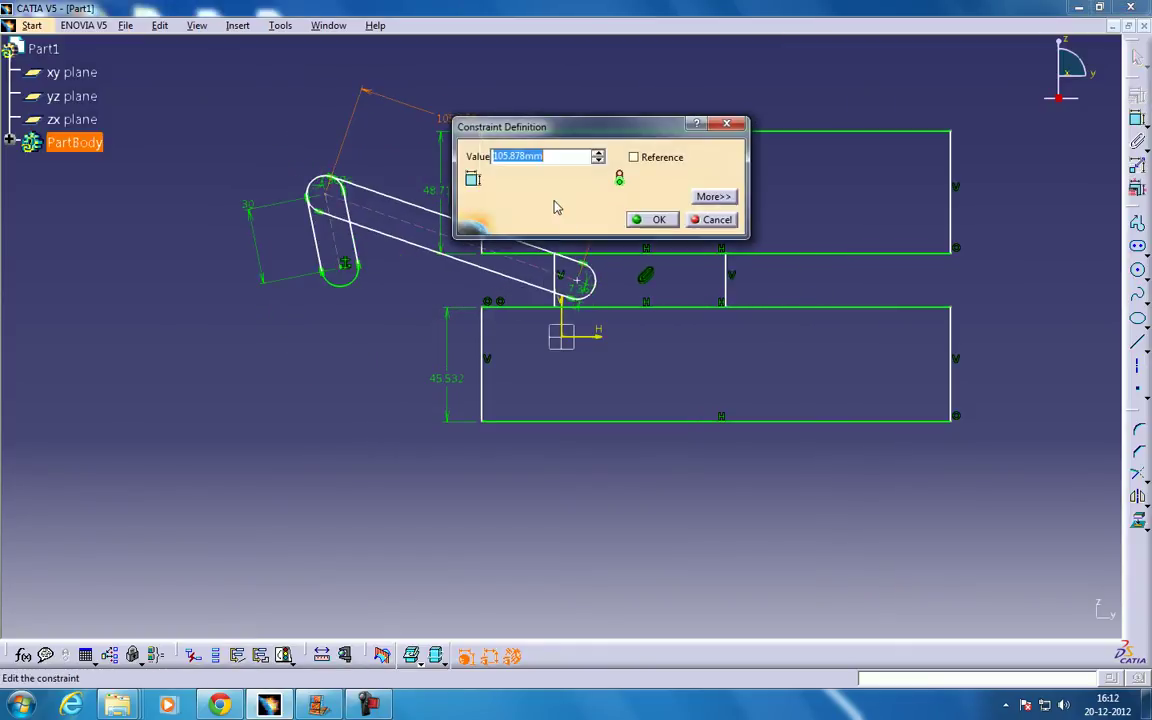
{"action": "key", "text": "Return"}
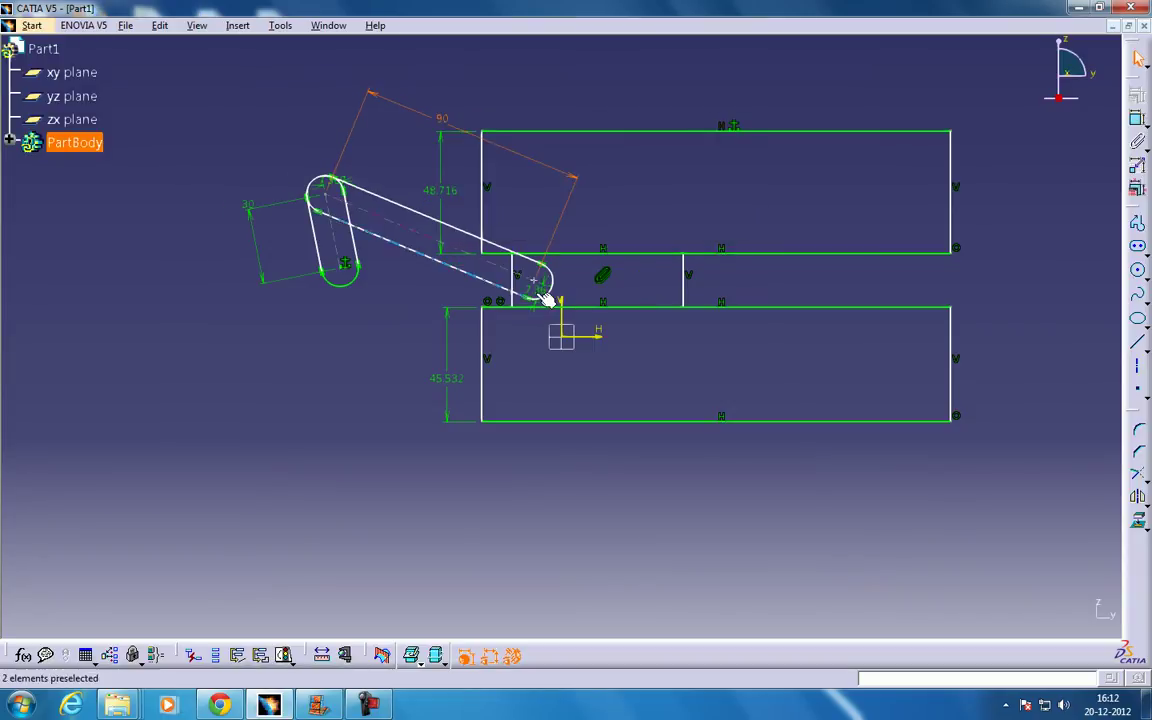
Swing the linkage to check it with the new 30 crank and 90 rod lengths.
{"action": "mouse_move", "coordinate": [338, 203]}
{"action": "left_mouse_down"}
{"action": "mouse_move", "coordinate": [345, 195]}
{"action": "mouse_move", "coordinate": [400, 285]}
{"action": "mouse_move", "coordinate": [315, 280]}
{"action": "mouse_move", "coordinate": [349, 250]}
{"action": "mouse_move", "coordinate": [396, 318]}
{"action": "mouse_move", "coordinate": [402, 203]}
{"action": "mouse_move", "coordinate": [393, 205]}
{"action": "left_mouse_up"}
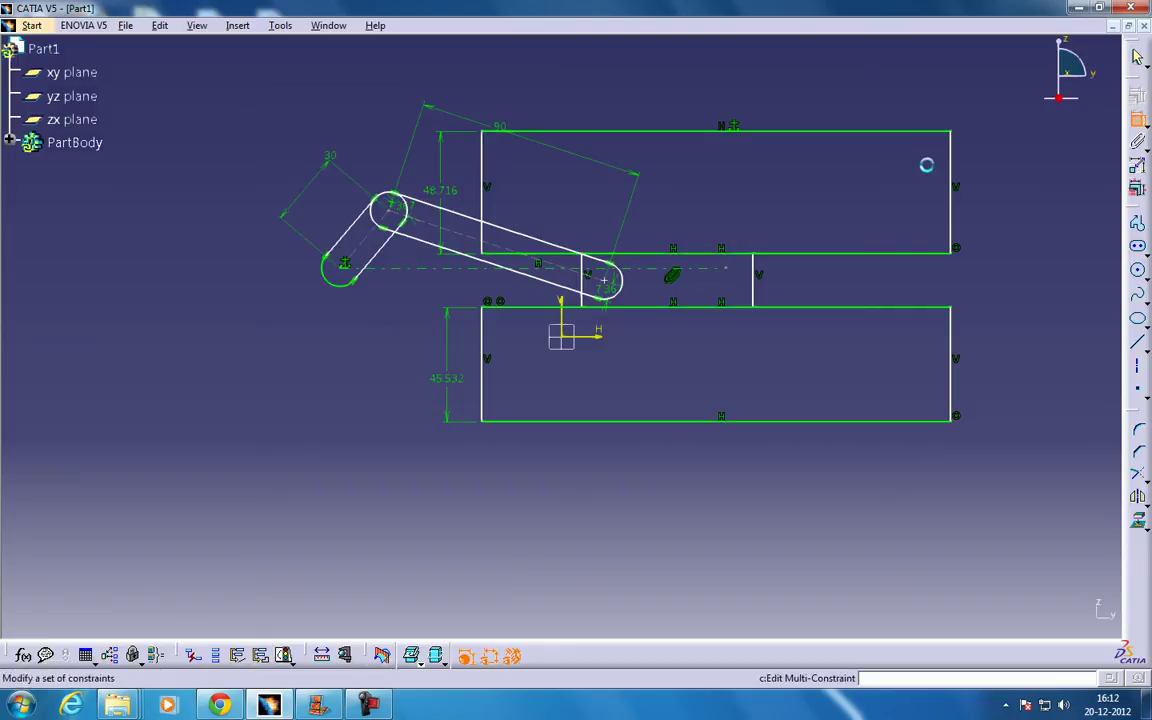
Run Animate Constraint on the 49.73° crank angle, 0deg to 360deg in 150 steps, constraints hidden.
{"action": "left_click", "coordinate": [405, 262]}
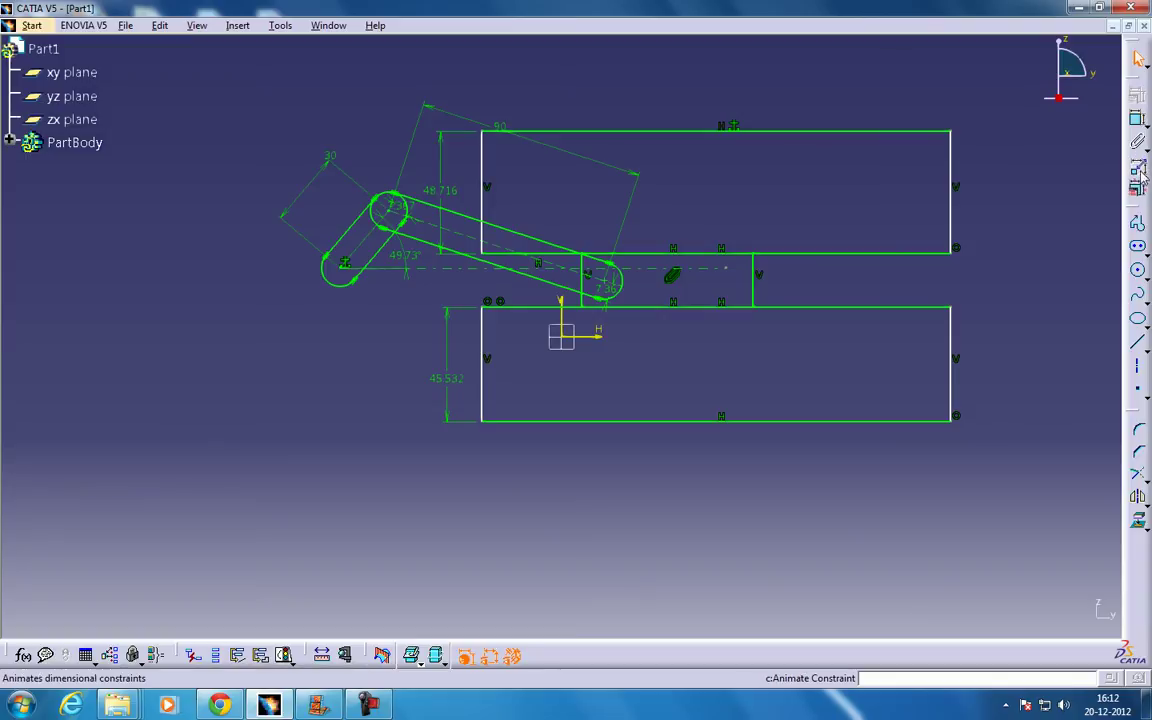
{"action": "left_click", "coordinate": [401, 257]}
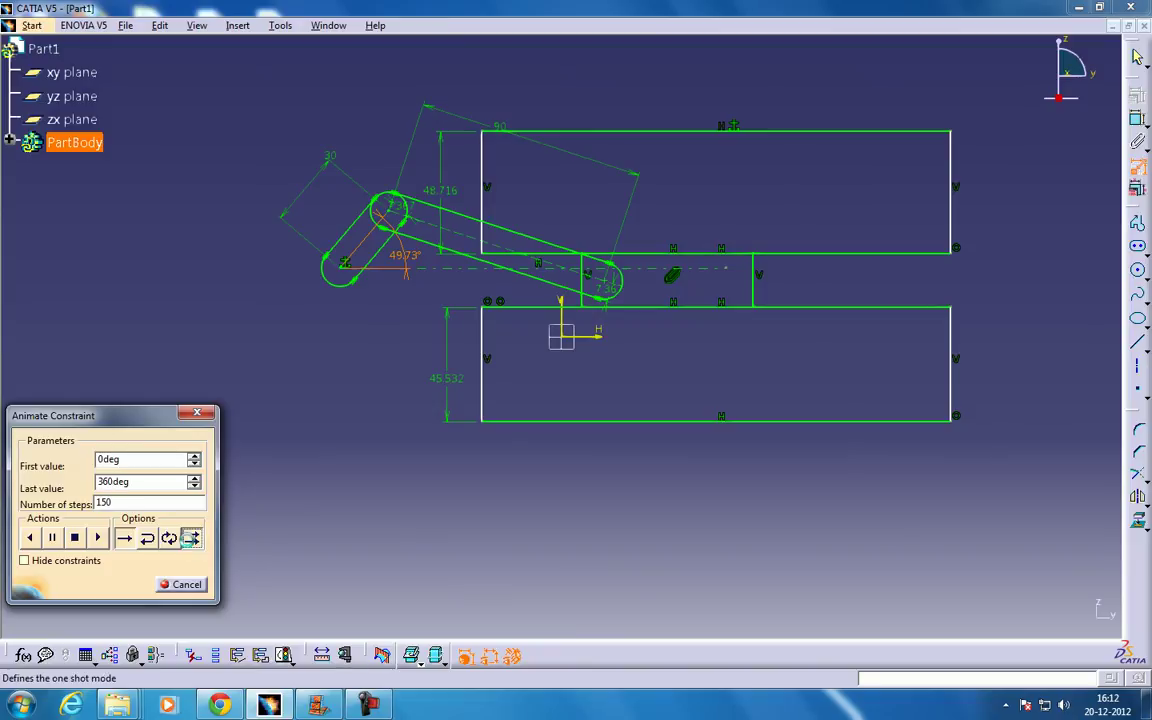
{"action": "left_click", "coordinate": [97, 538]}
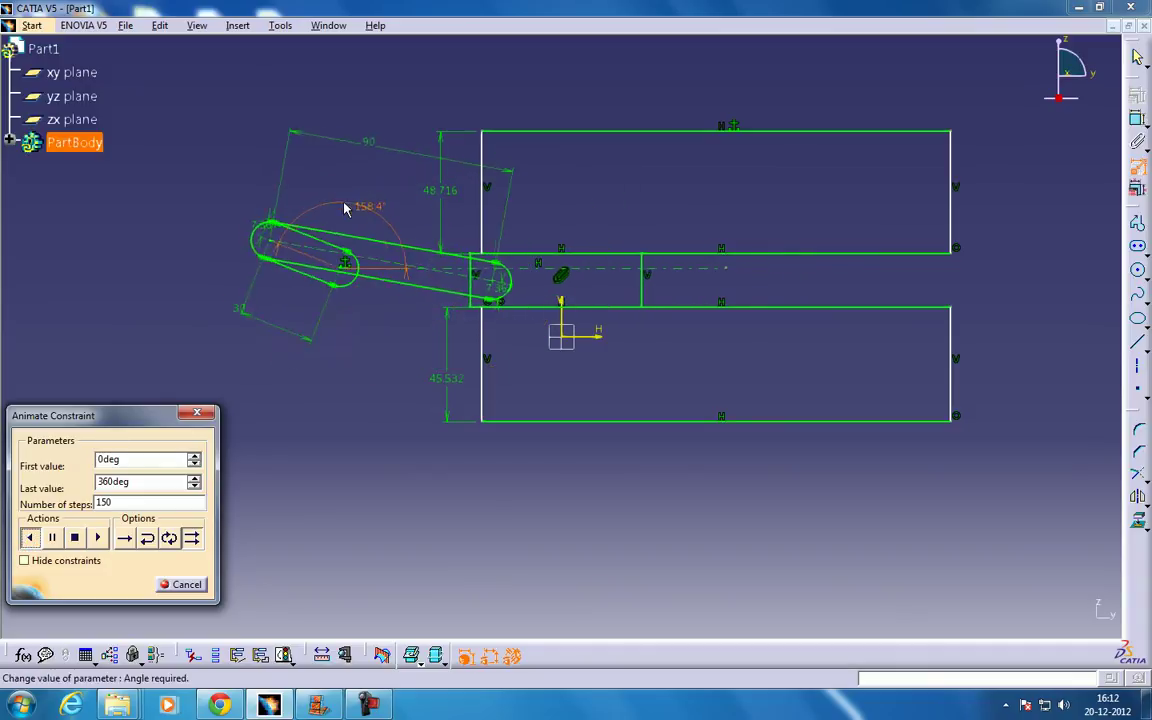
{"action": "left_click", "coordinate": [24, 561]}
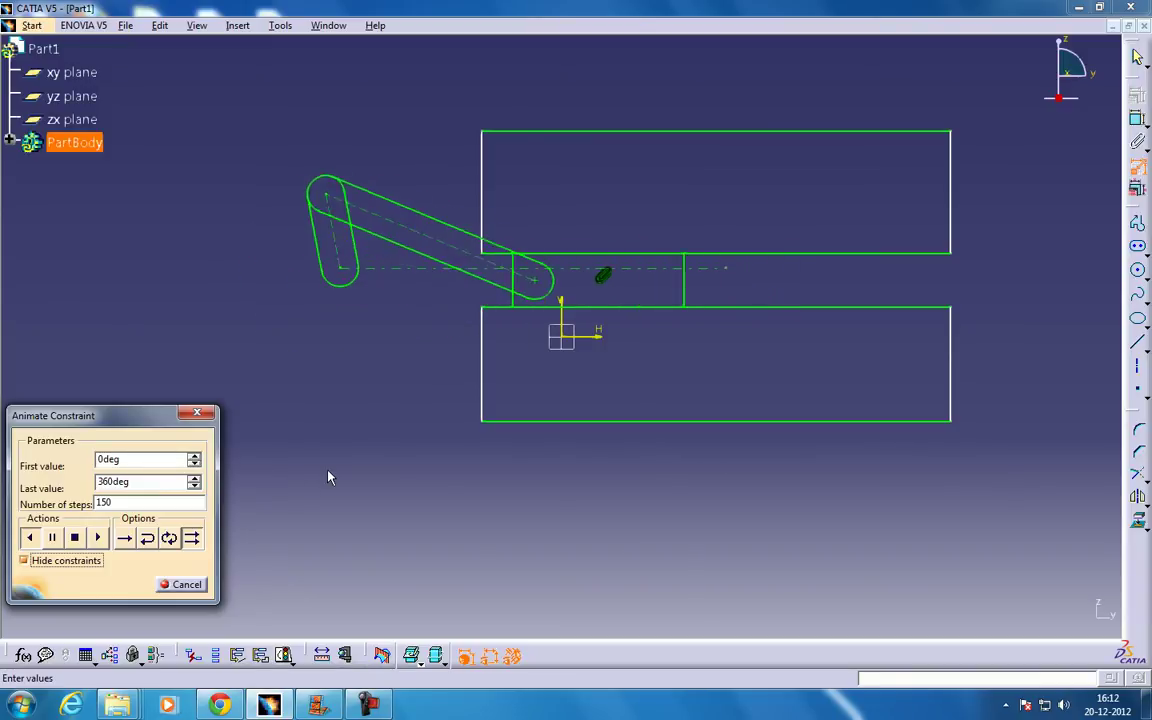
{"action": "left_click", "coordinate": [365, 707]}
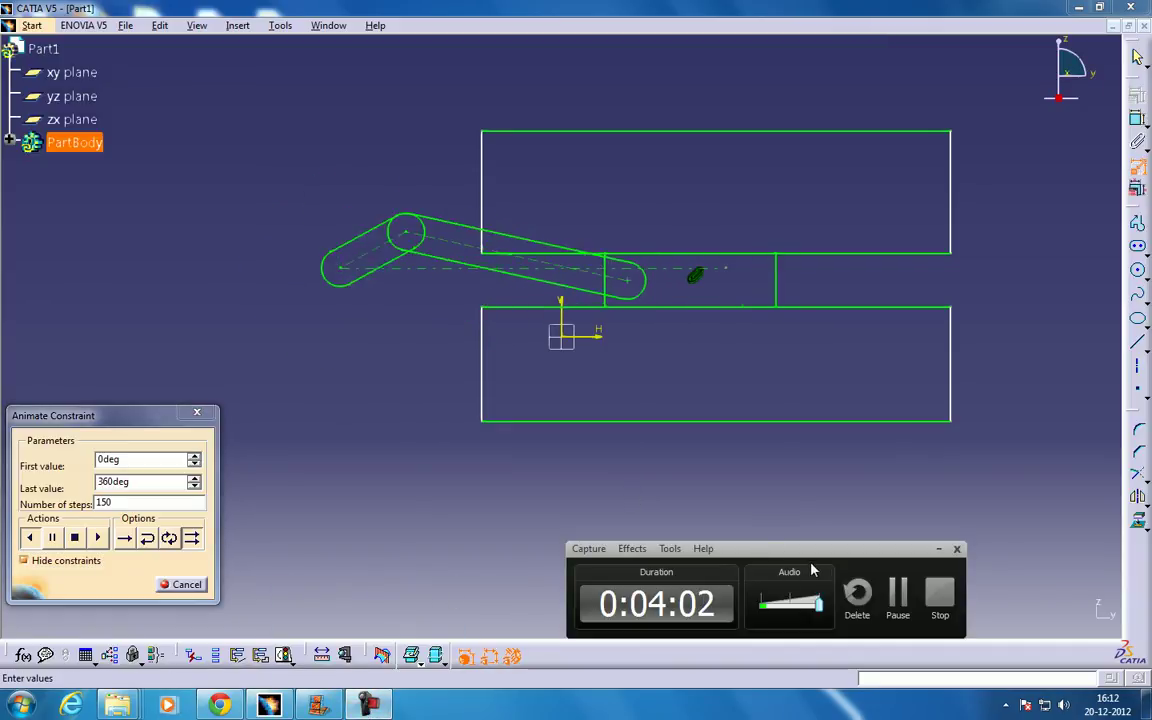